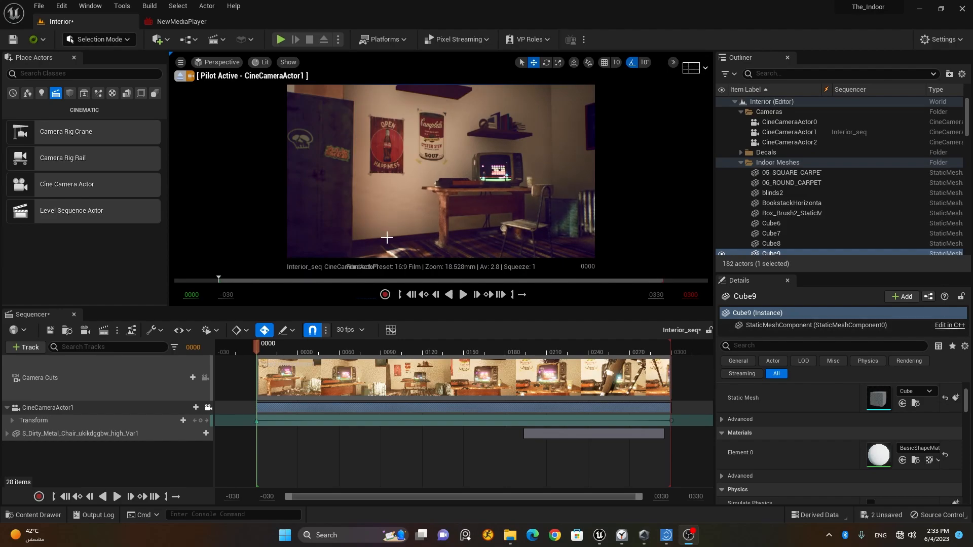
Play back the Interior_seq camera animation and return to its first frame
click(463, 296)
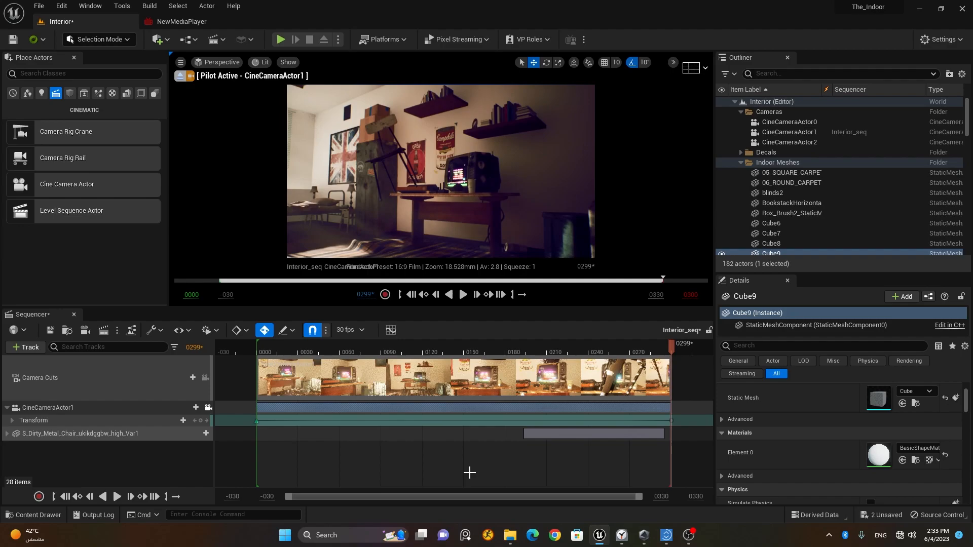
click(414, 297)
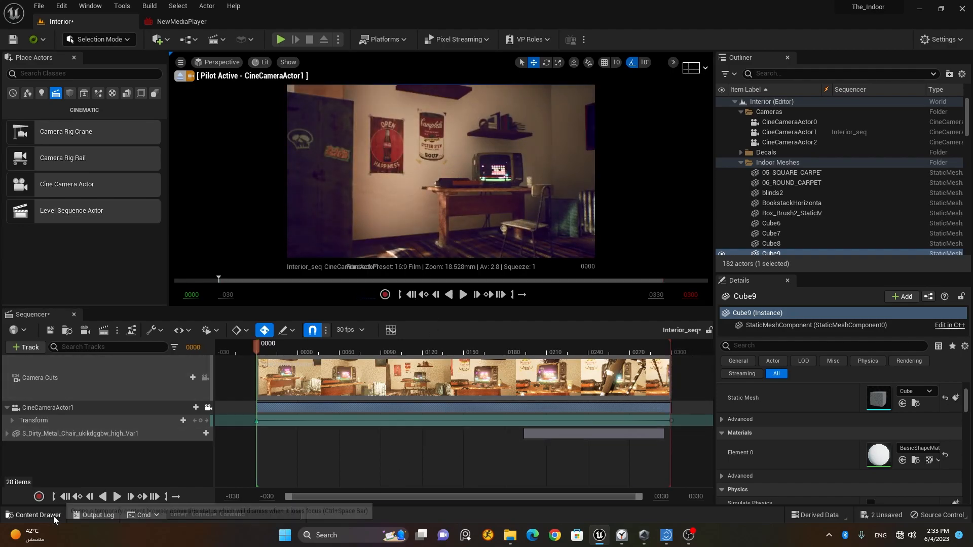
Create a folder named BluePrints in the project's Content folder
click(36, 515)
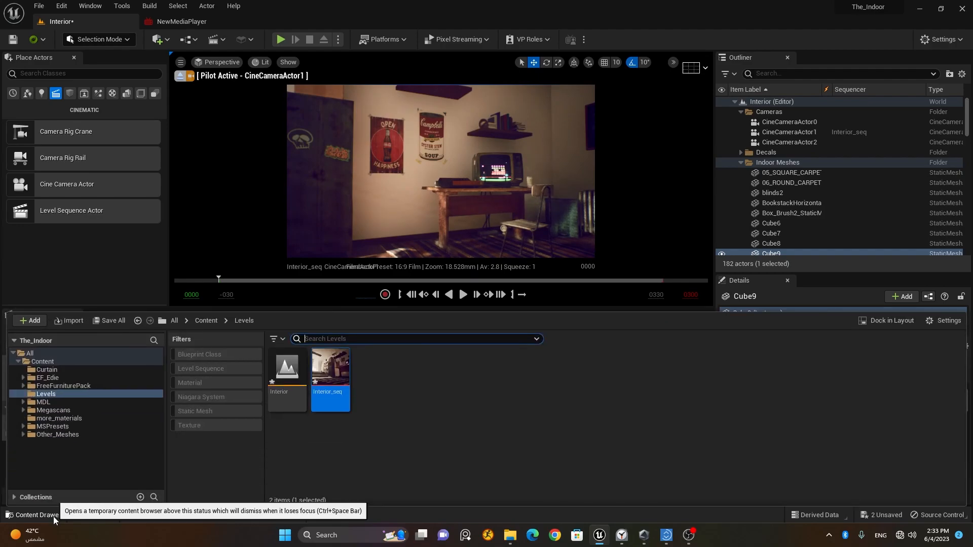
click(58, 363)
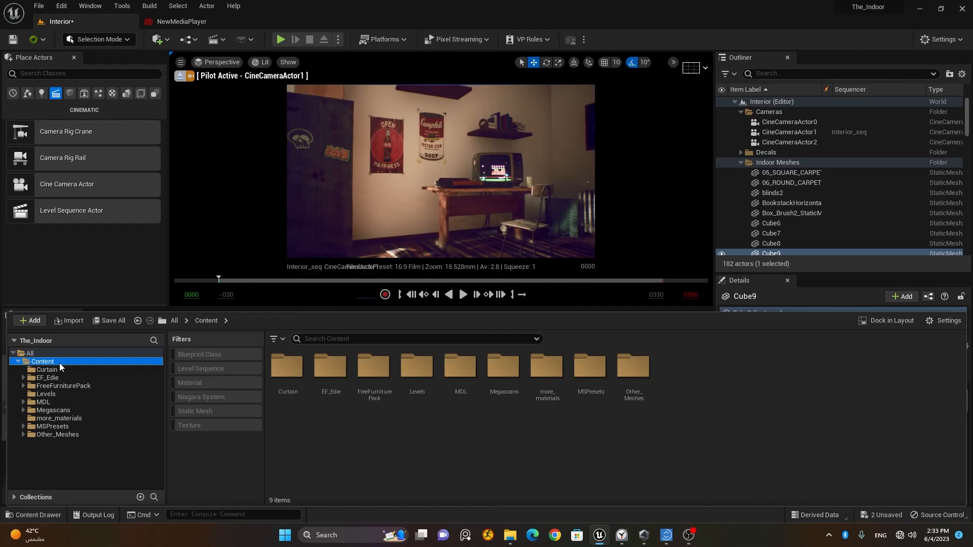
right_click(59, 363)
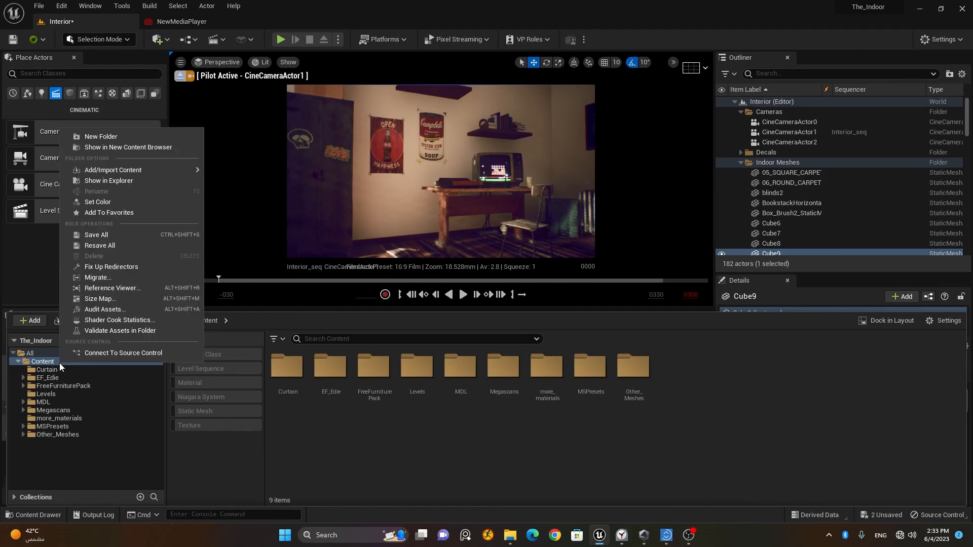
click(125, 136)
text(Blue P)
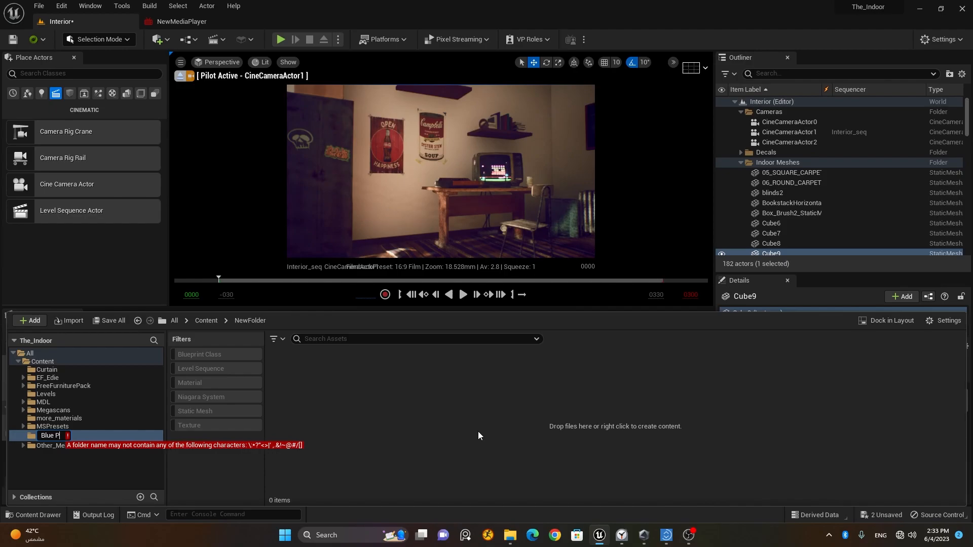
key(BackSpace)
text(Prints)
key(Return)
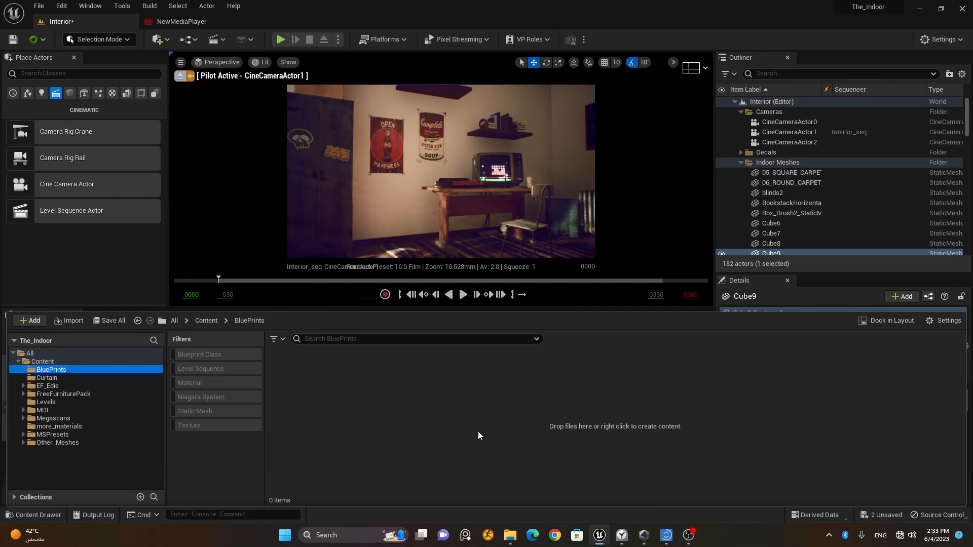
Create a Blueprint Class named CamShake in the BluePrints folder, with CameraShakeBase as its parent class
right_click(343, 387)
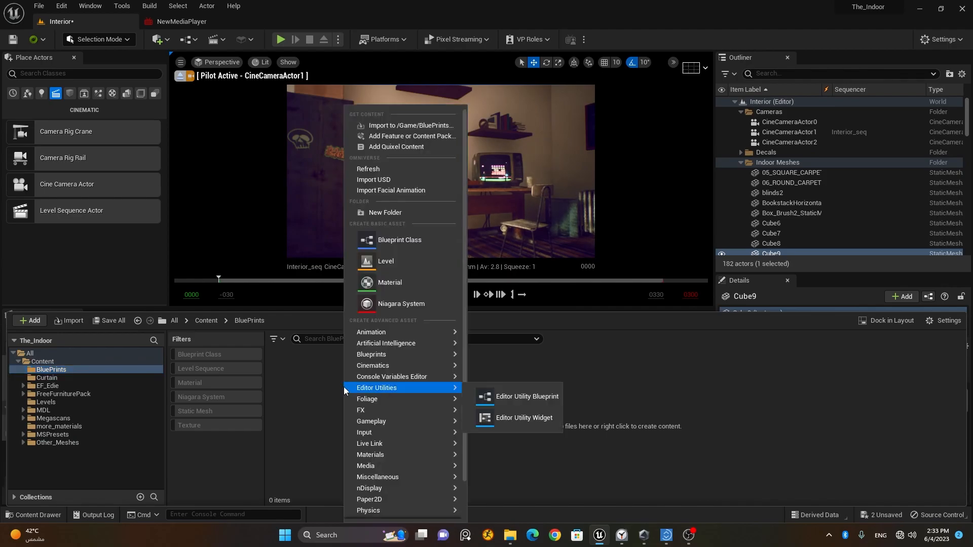
click(408, 242)
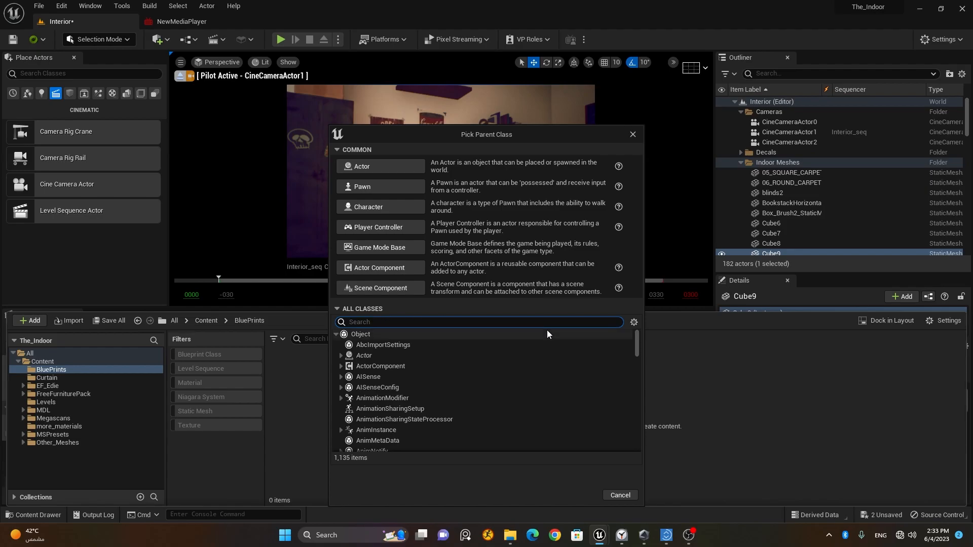
text(camer)
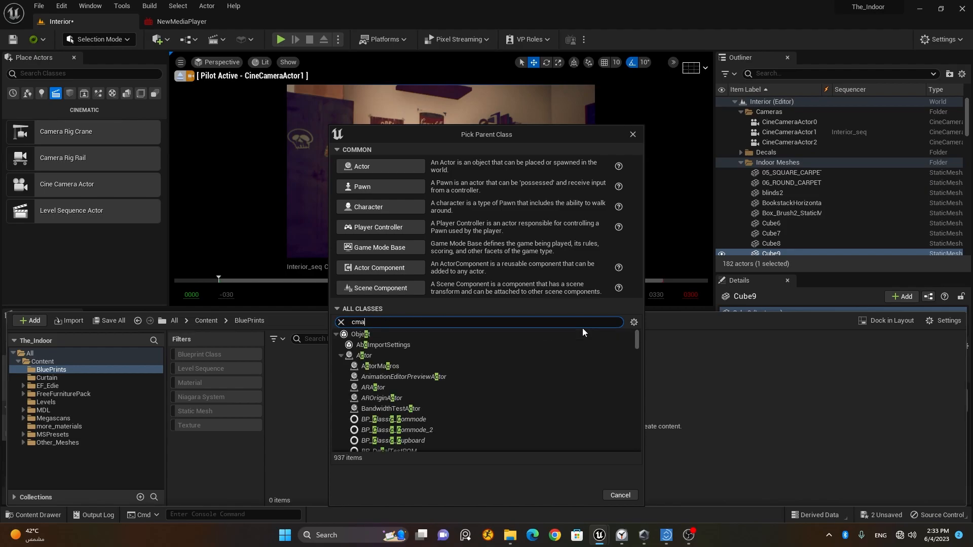
text(ashajkeke)
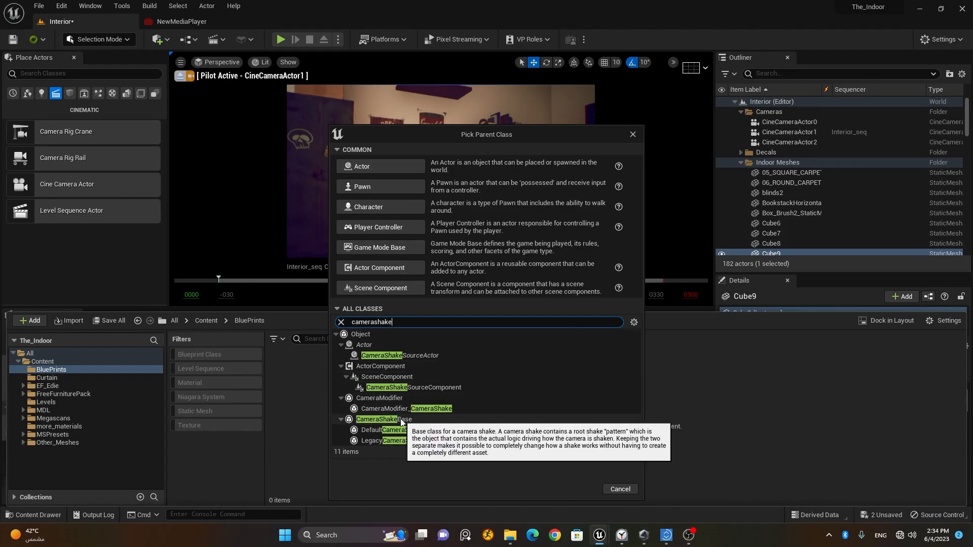
click(407, 420)
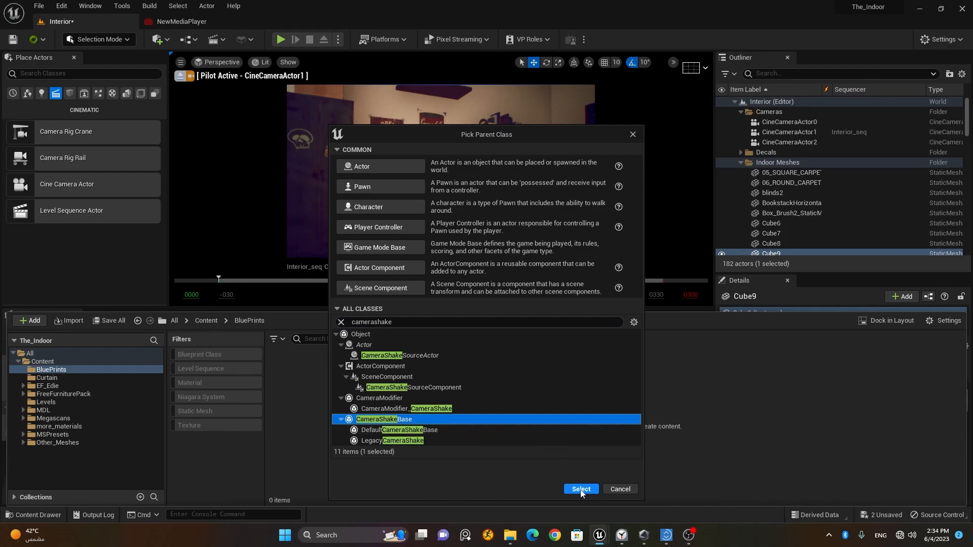
click(581, 490)
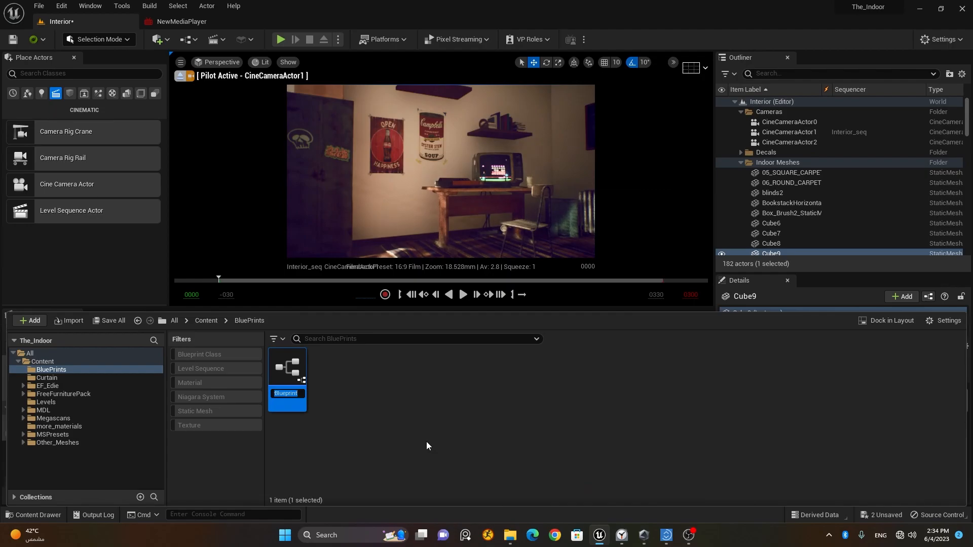
text(CamShake)
key(Return)
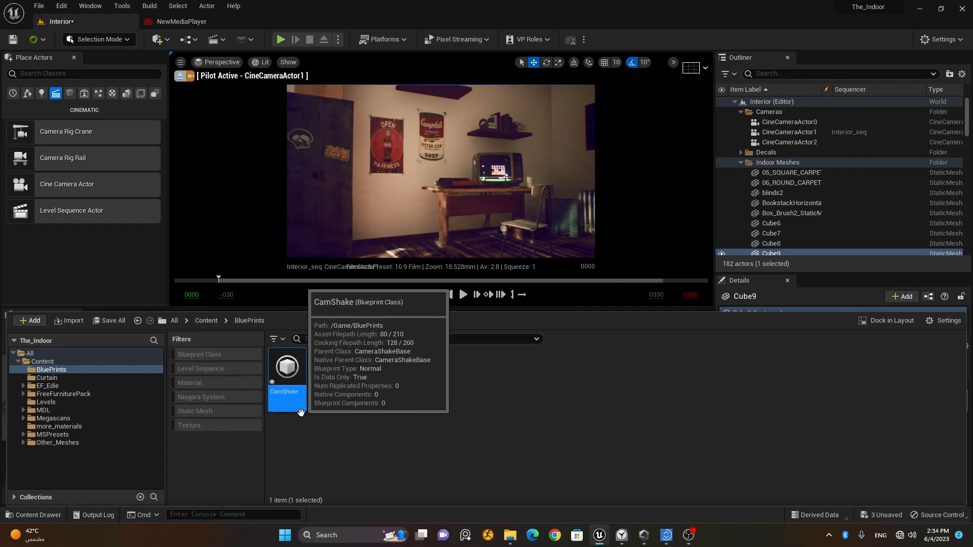
Open CamShake docked in the main editor window and set its root shake pattern to Perlin Noise Camera Shake Pattern
double_click(287, 385)
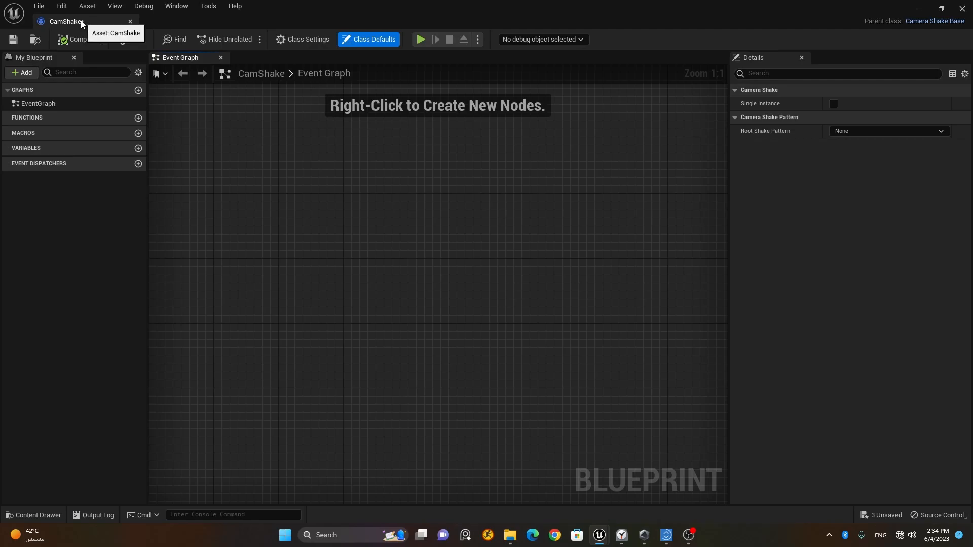
drag(81, 24, 192, 28)
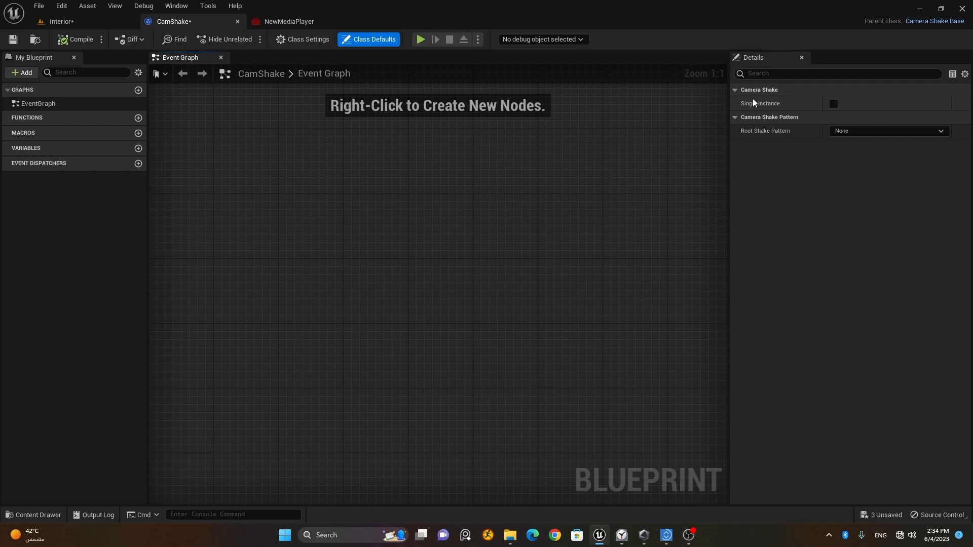
click(873, 133)
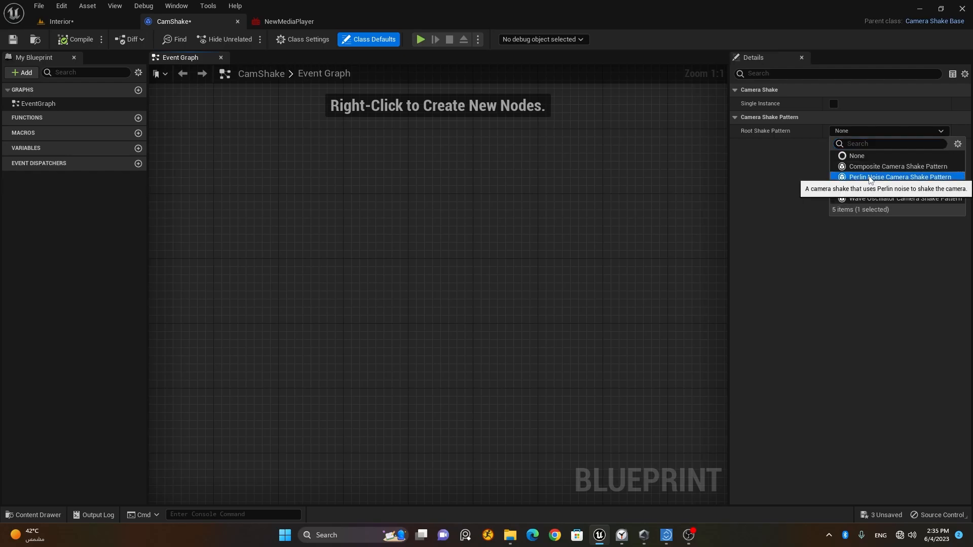
click(872, 178)
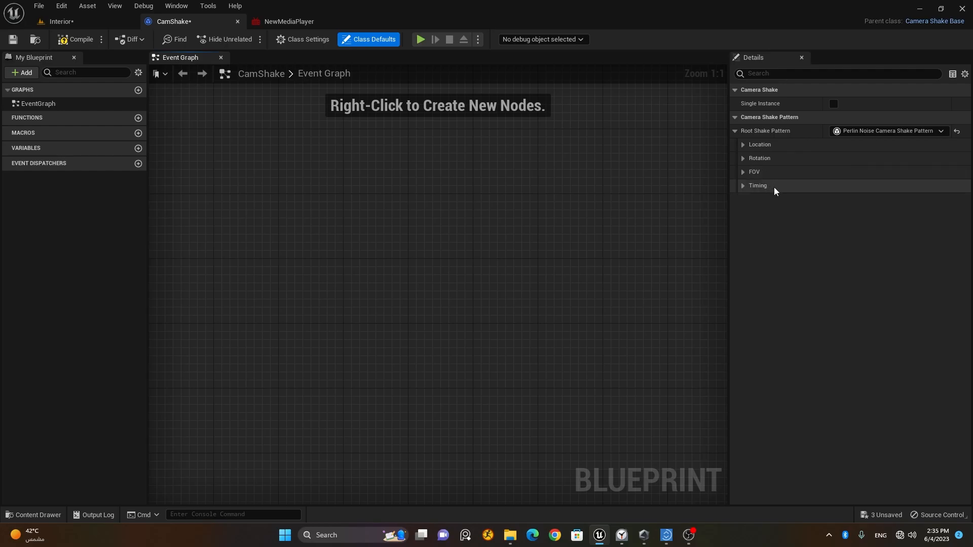
Set the shake pattern's timing duration to 0.0 and compile and save the CamShake blueprint
click(744, 186)
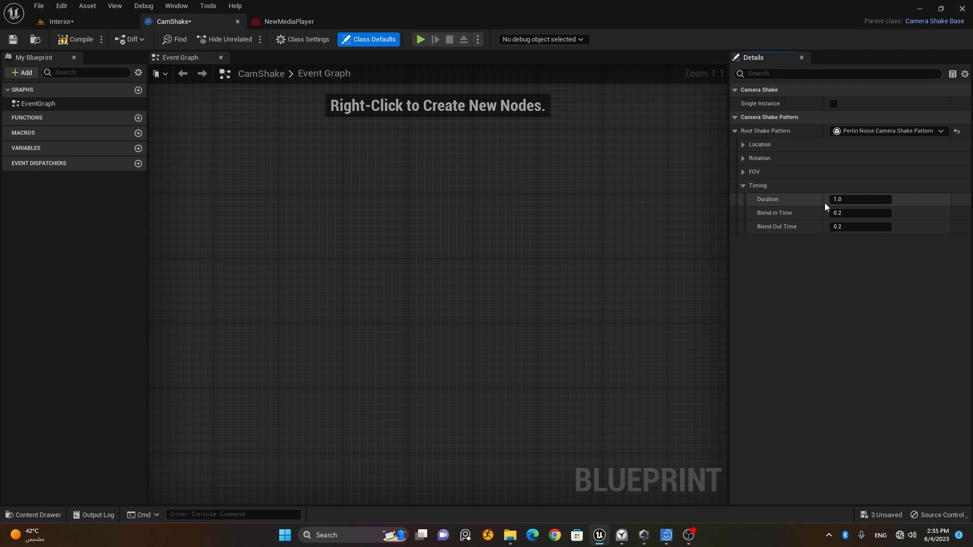
click(841, 199)
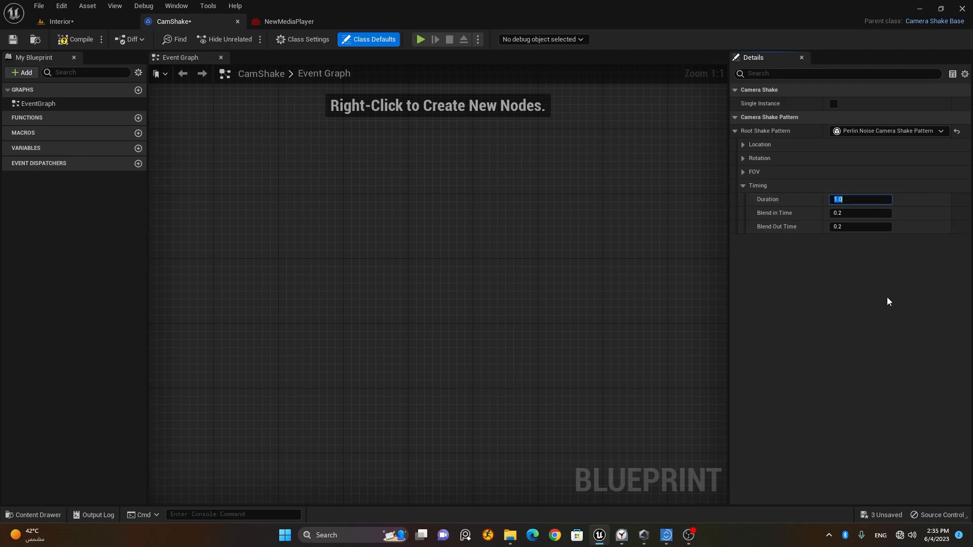
key(Return)
key(Return)
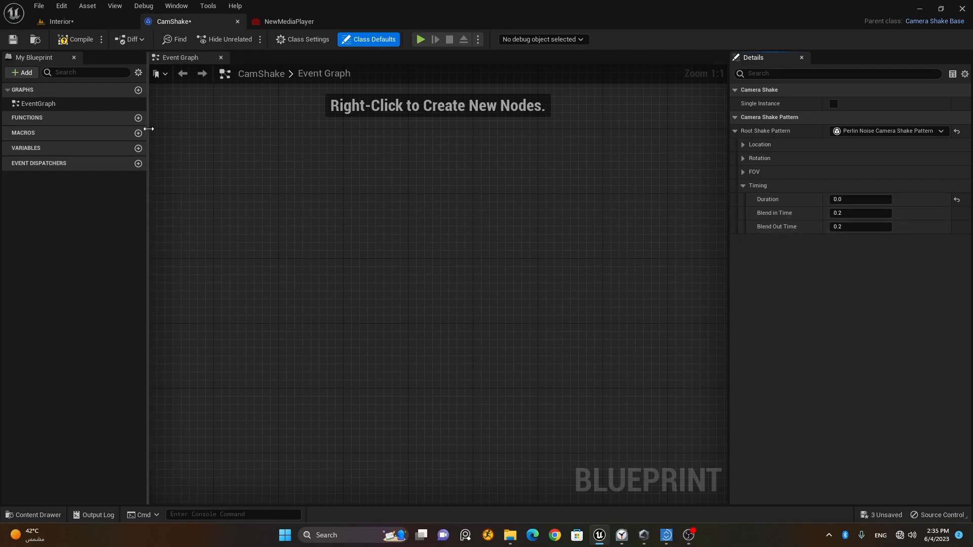
click(79, 45)
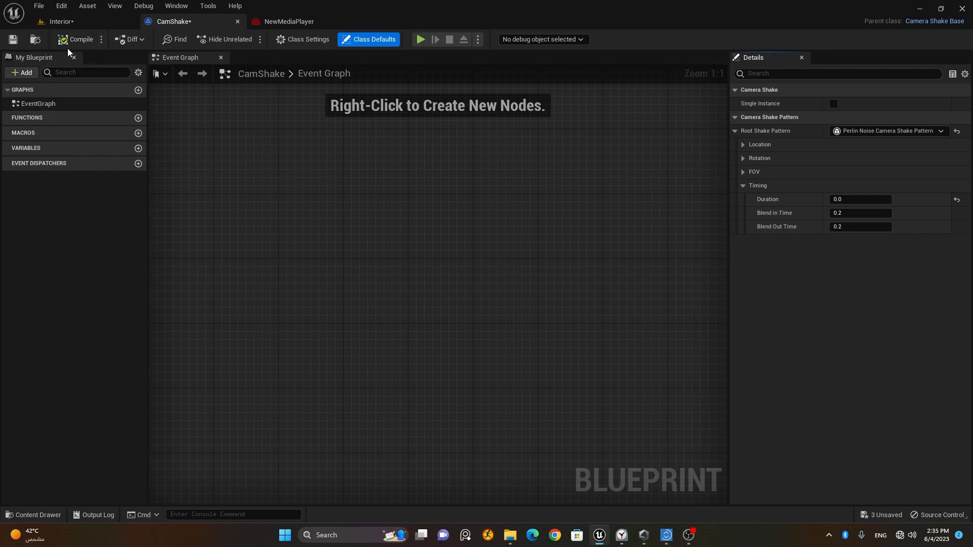
click(13, 40)
Add a CamShake camera shake track to CineCameraActor1 in the level's sequence and extend its section to the sequence end
click(67, 22)
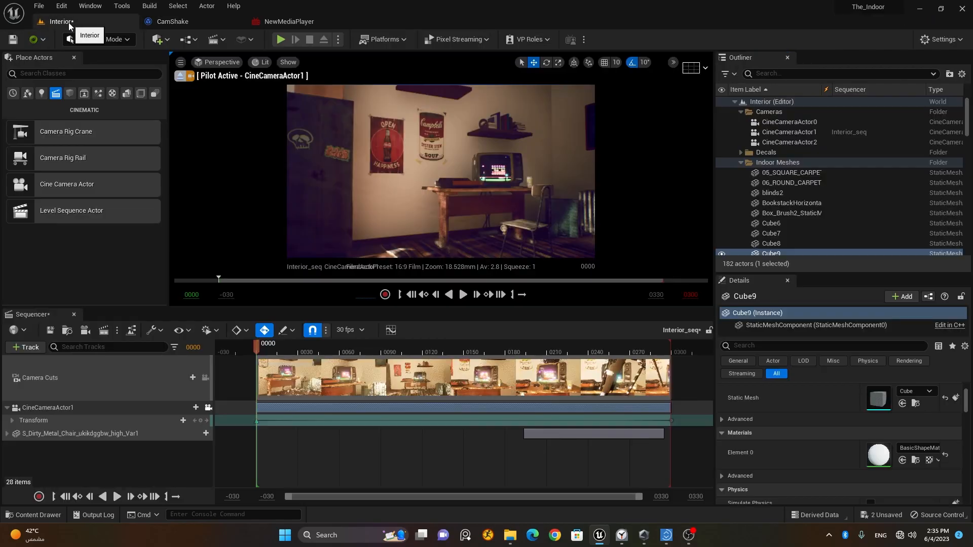
click(189, 407)
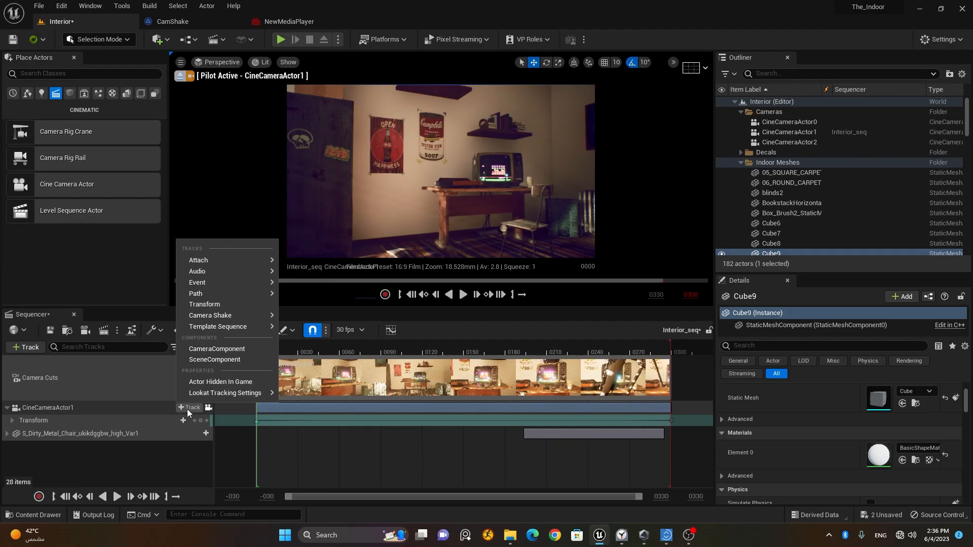
mouse_move(192, 319)
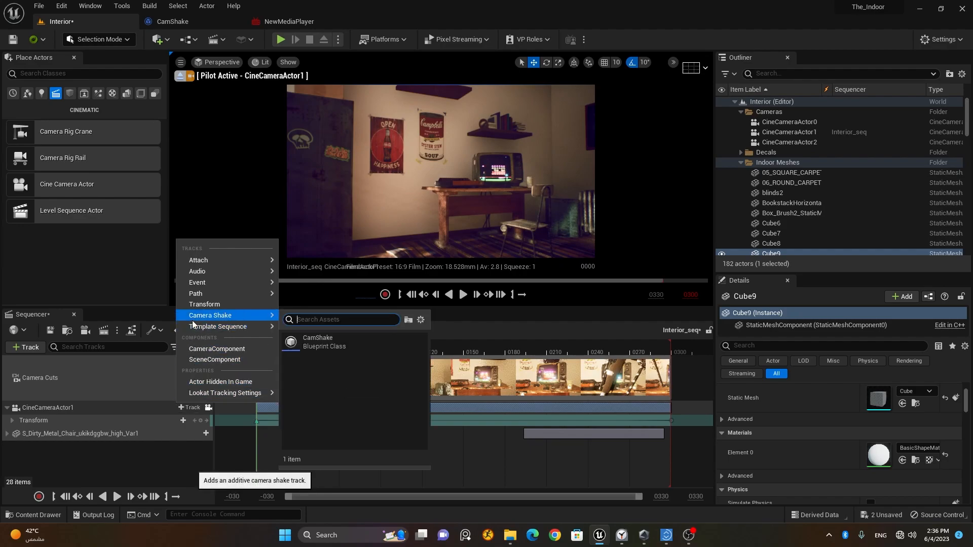
click(345, 348)
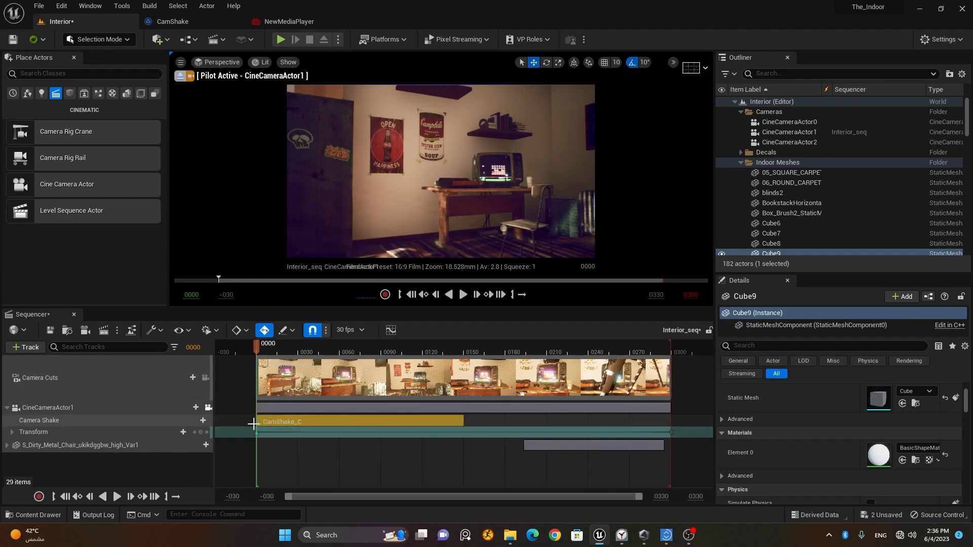
drag(461, 422, 669, 427)
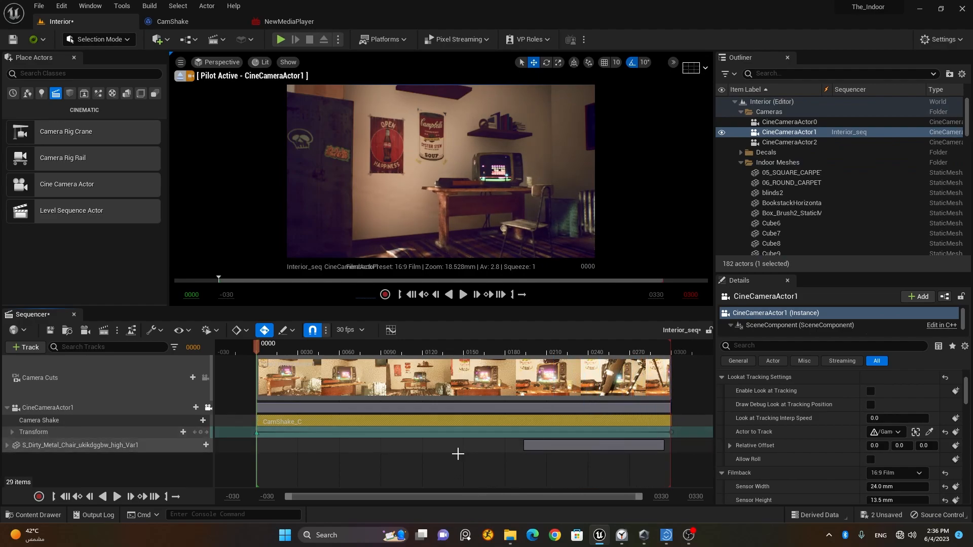
Preview the sequence with the camera shake applied and rewind to frame 0000
click(463, 295)
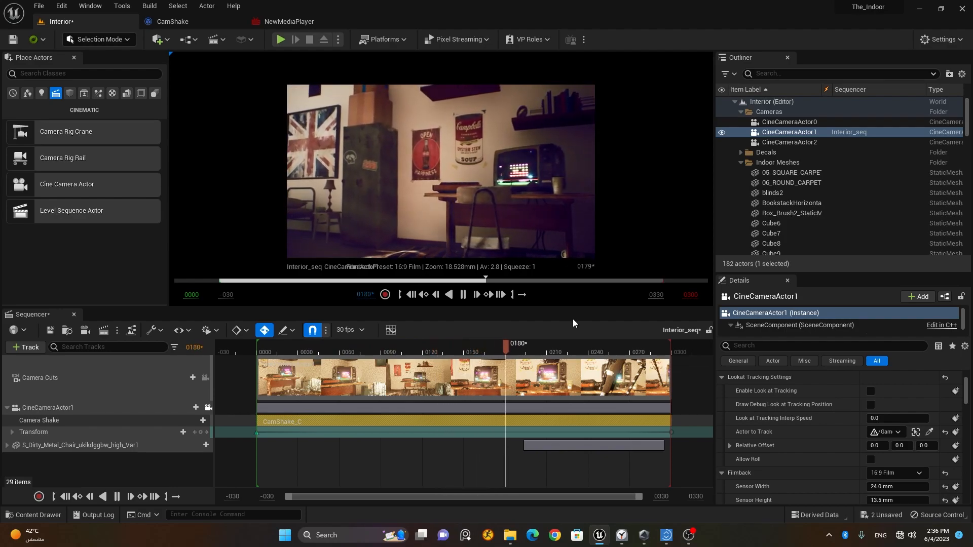
click(464, 294)
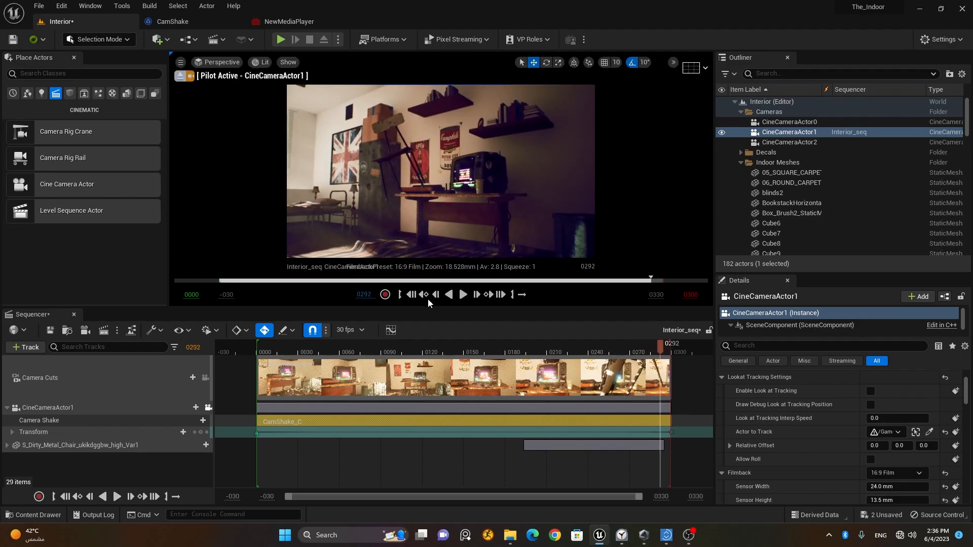
click(411, 294)
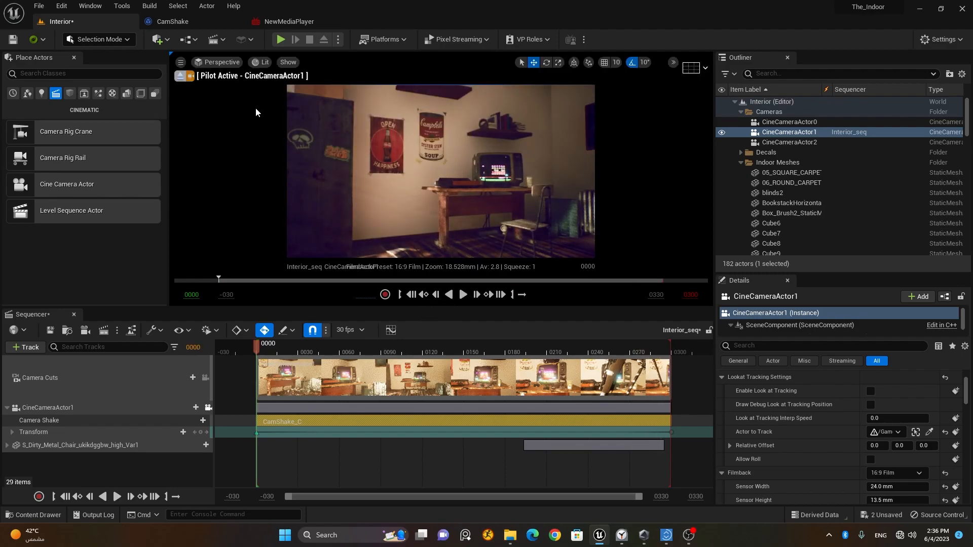
Set the Location Amplitude Multiplier of the CamShake blueprint's Perlin noise pattern to 10
click(191, 22)
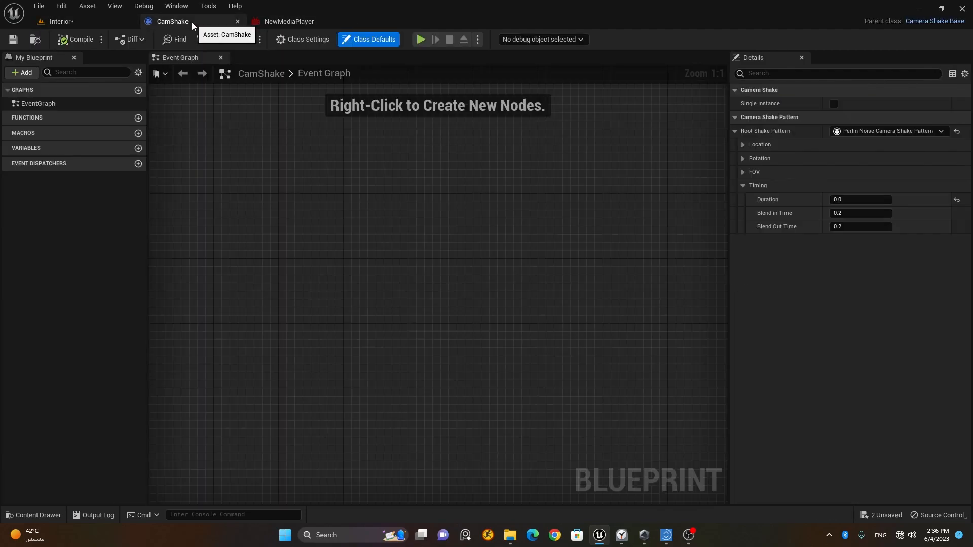
click(743, 186)
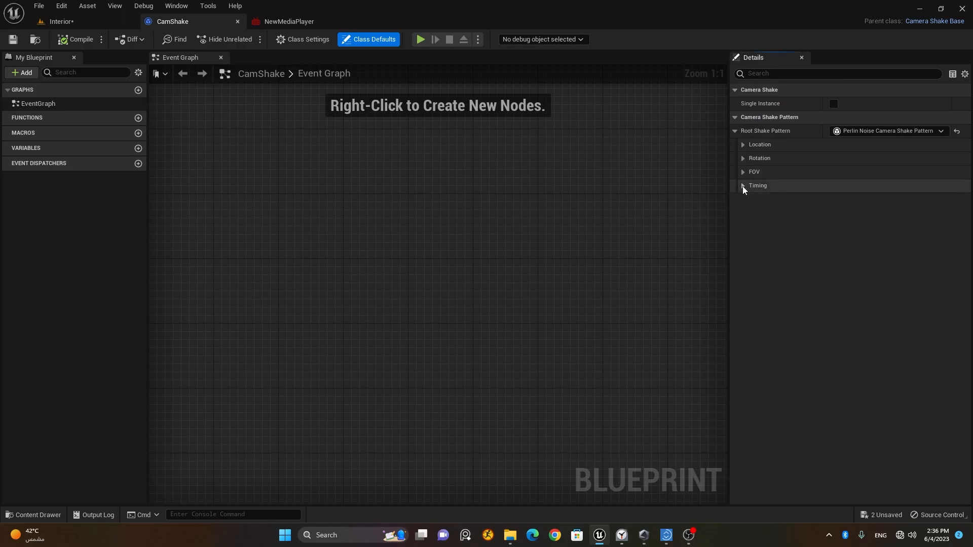
click(743, 144)
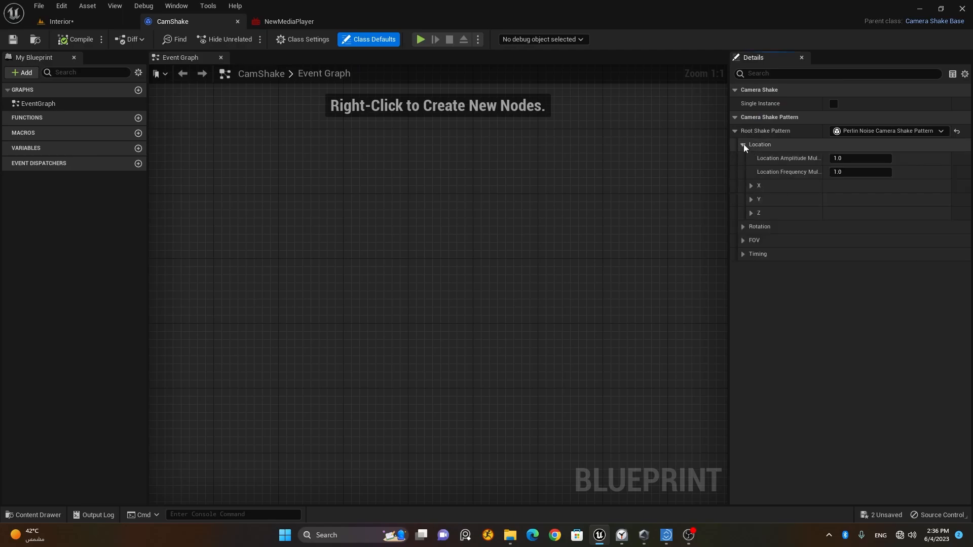
click(854, 159)
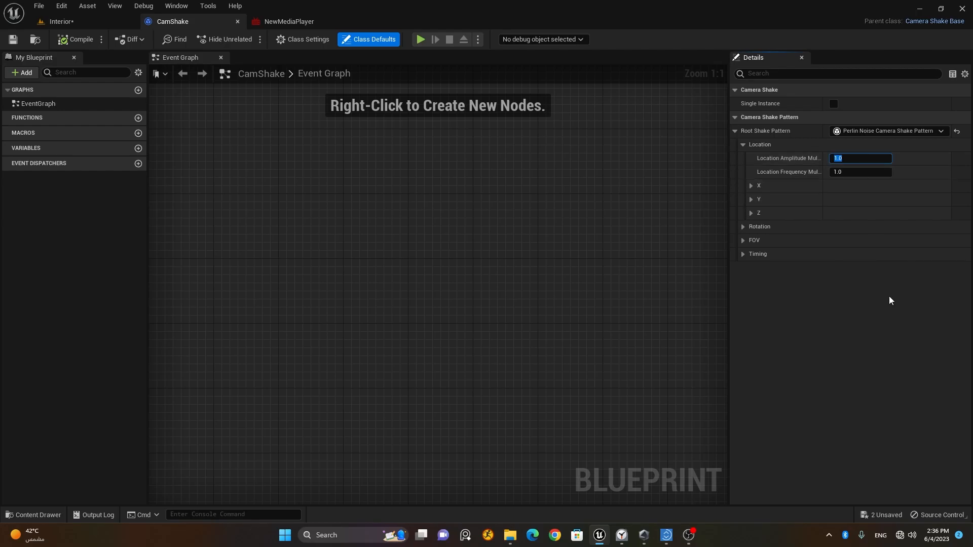
text(10)
key(Return)
click(888, 300)
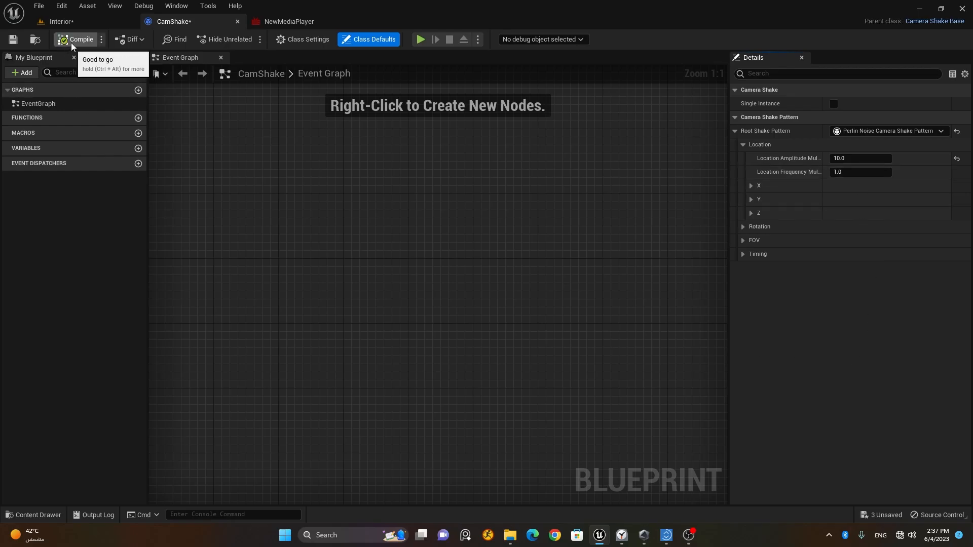
Save the CamShake blueprint and preview the sequence in the Interior level with the current location shake
click(14, 39)
click(55, 23)
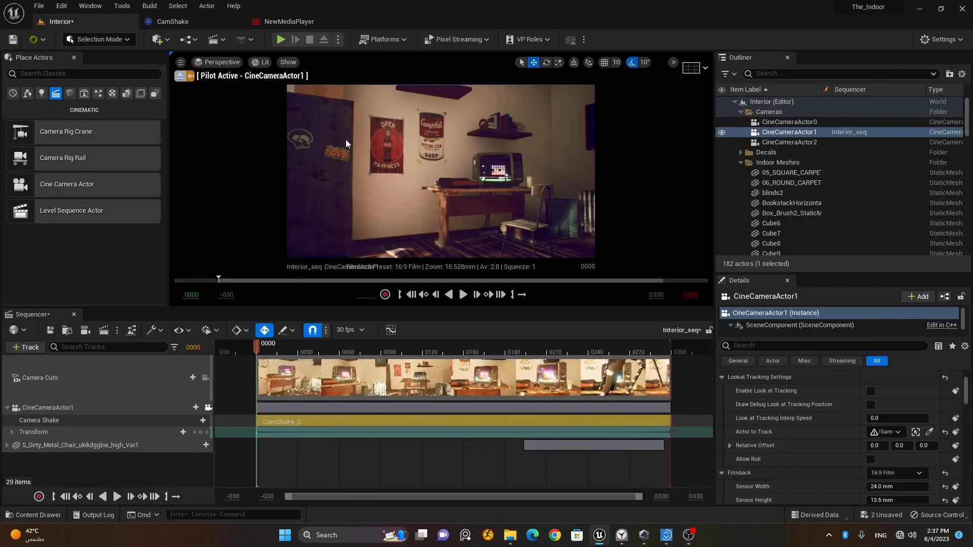
click(464, 296)
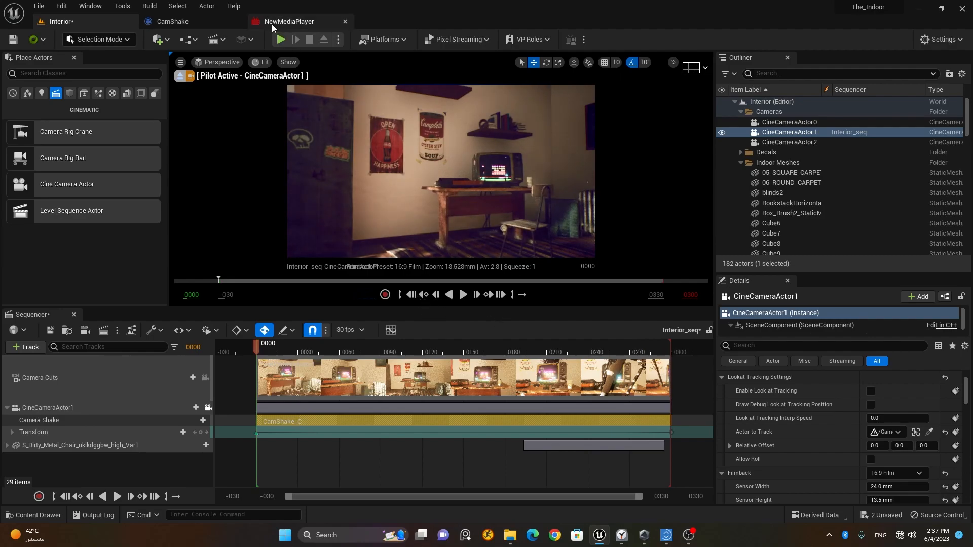
Set the Location Frequency Multiplier of the CamShake blueprint's Perlin noise pattern to 10 and save the blueprint
click(204, 23)
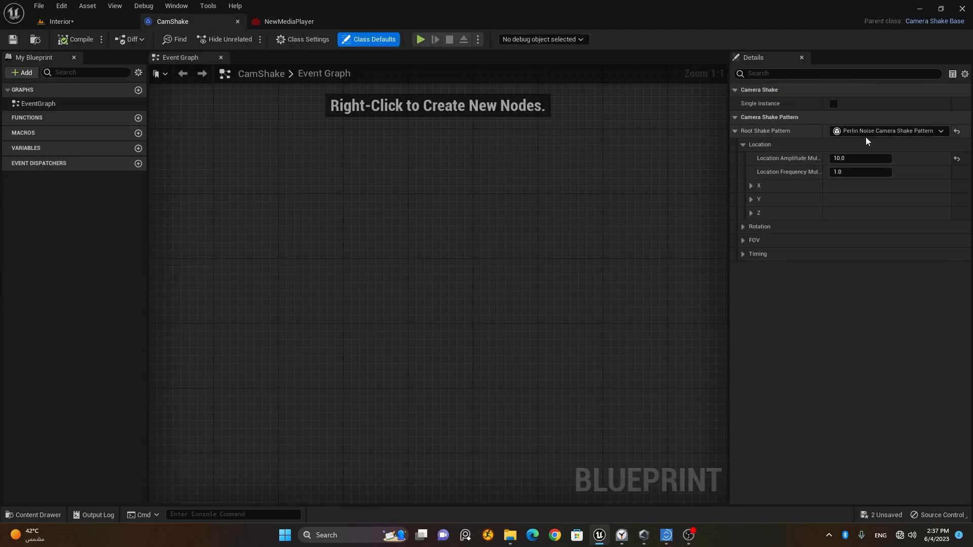
click(845, 173)
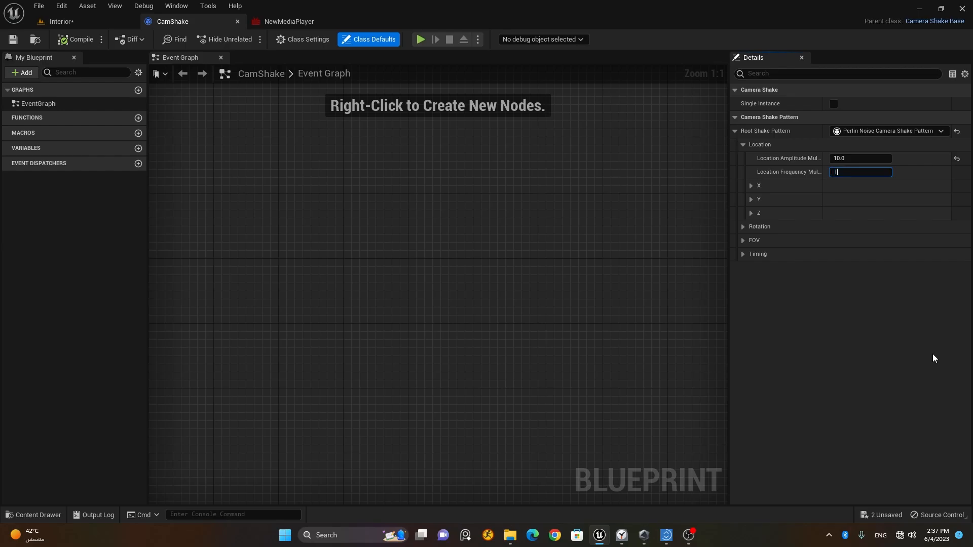
click(13, 39)
Return to the Interior level and preview the sequence with the higher location frequency, stopping the playback partway
click(66, 22)
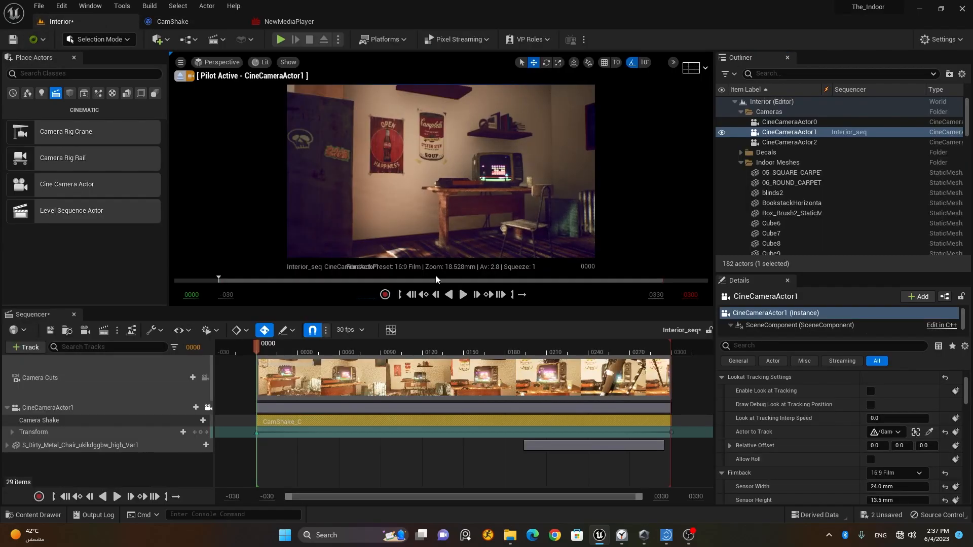
click(463, 295)
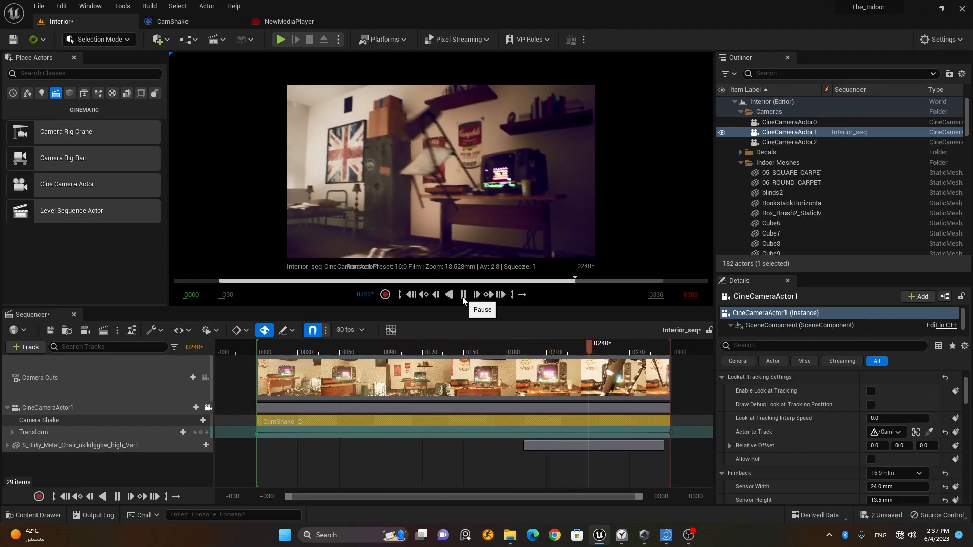
click(463, 296)
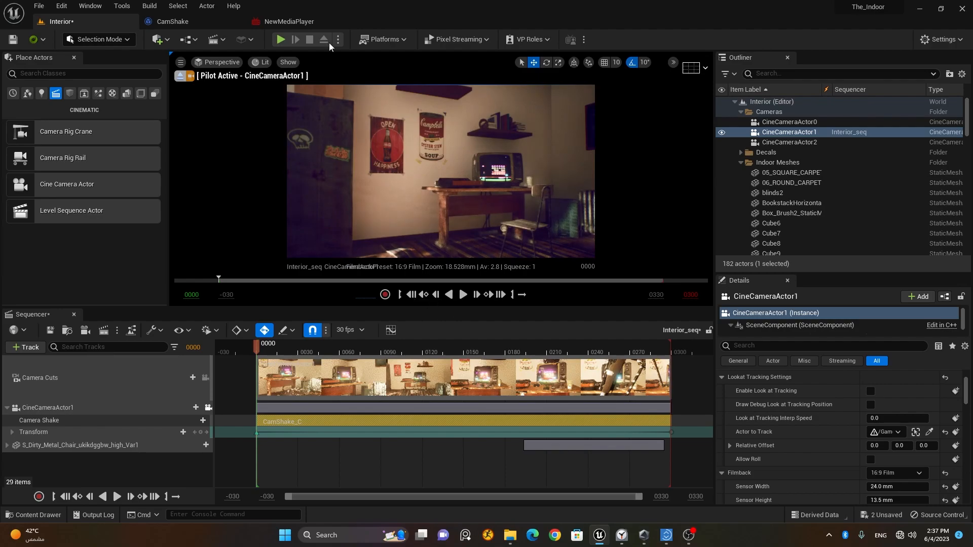
Set the CamShake pattern's Location Frequency Multiplier to 1.0 and its Location Amplitude Multiplier to 0.05
click(183, 23)
click(860, 172)
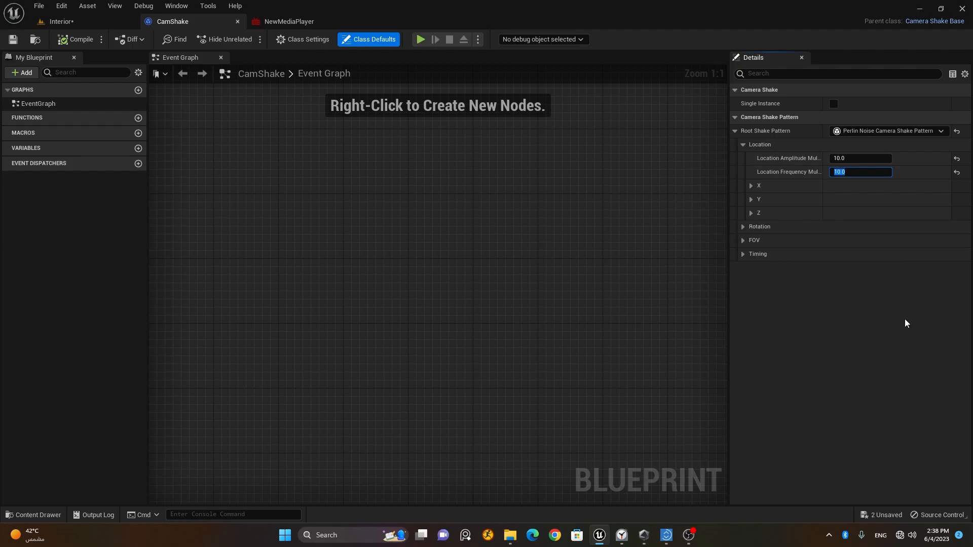
text(1)
key(Return)
key(shift+Tab)
text(0.2)
key(Return)
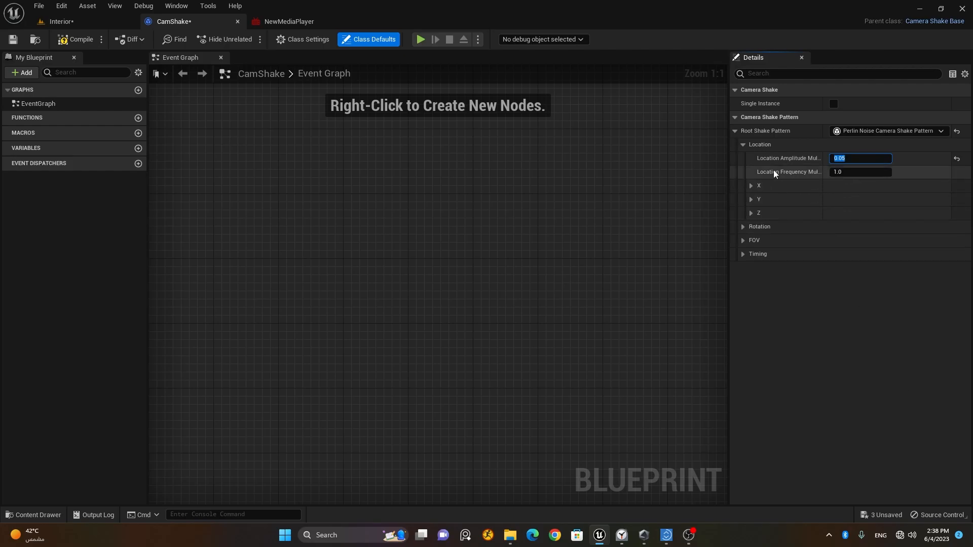
Set the pattern's Rotation Amplitude Multiplier to 10, then compile and save the CamShake blueprint
click(742, 146)
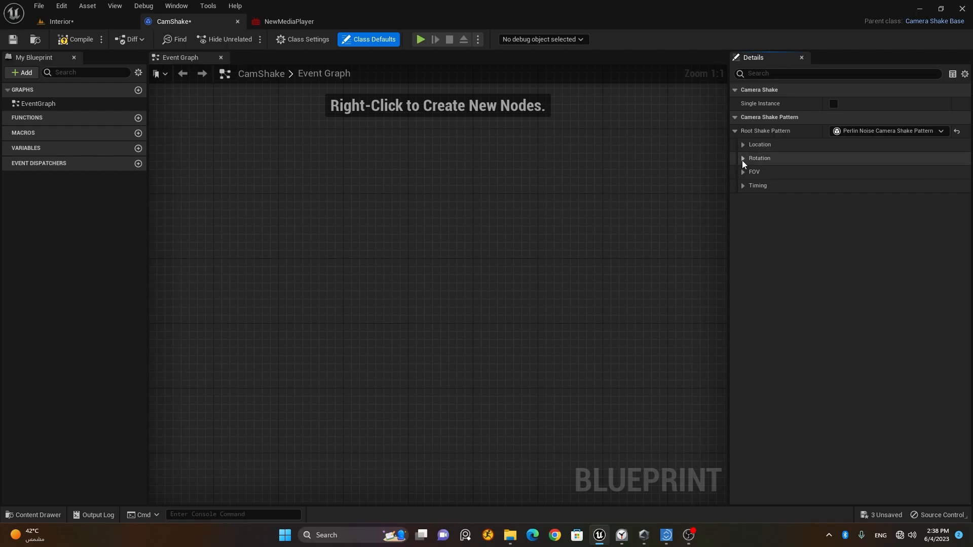
click(742, 159)
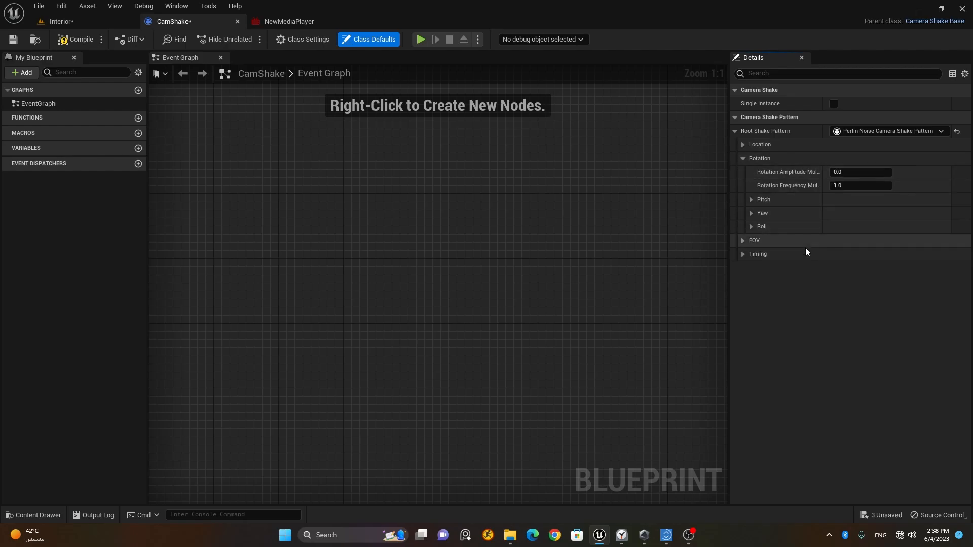
click(875, 173)
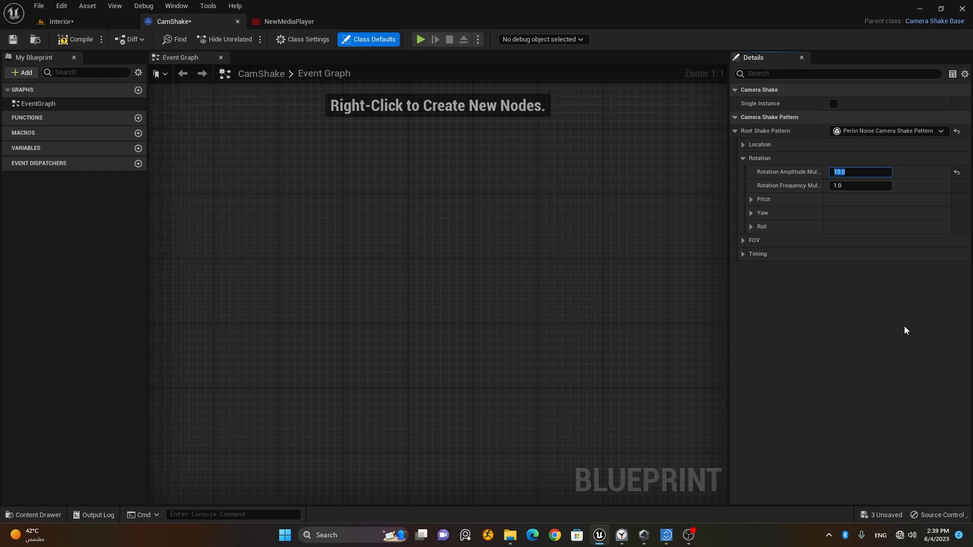
click(80, 41)
click(13, 39)
Preview the Interior level's sequence with the rotation shake and rewind it to the start
click(61, 22)
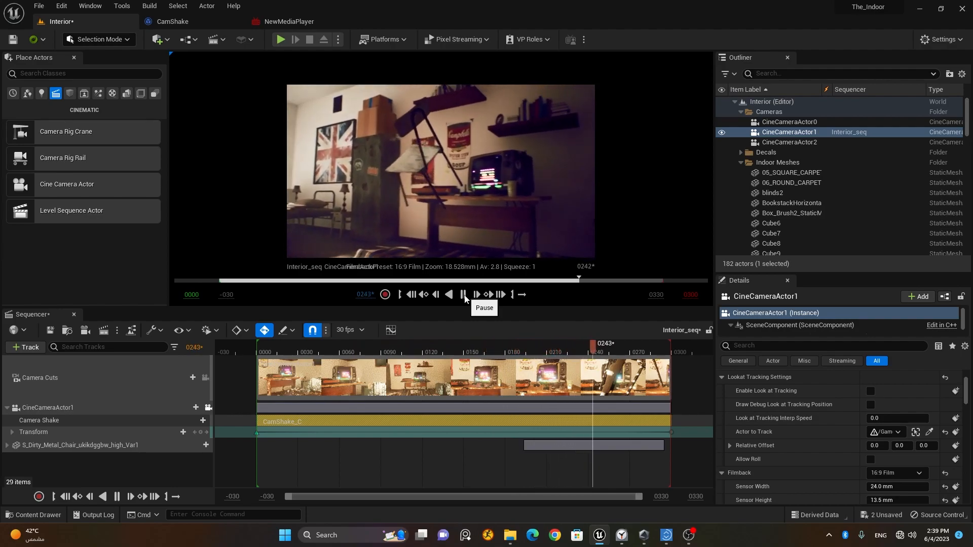
click(463, 295)
click(400, 295)
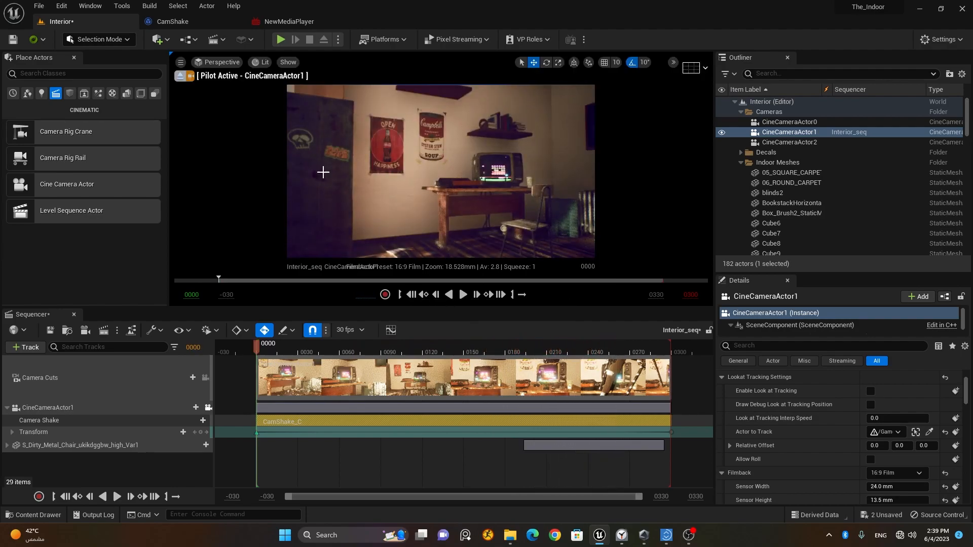
Expand the pitch, yaw and roll settings of the CamShake pattern and set the Rotation Amplitude Multiplier to 1.0
click(195, 23)
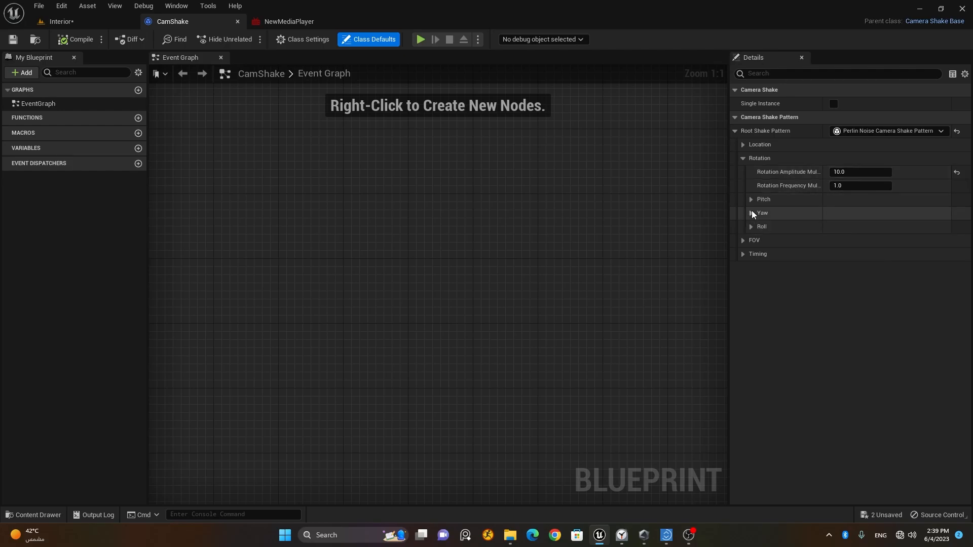
click(742, 145)
click(740, 146)
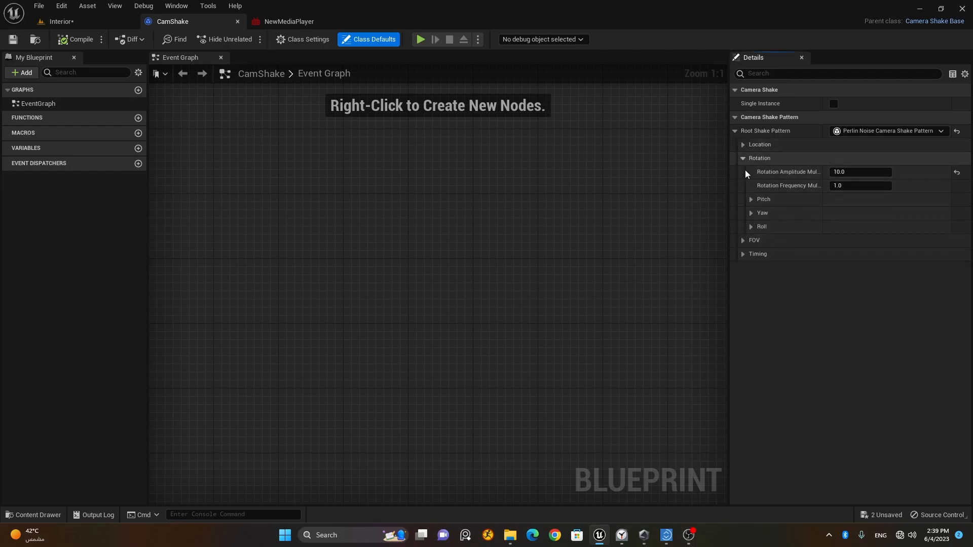
click(750, 199)
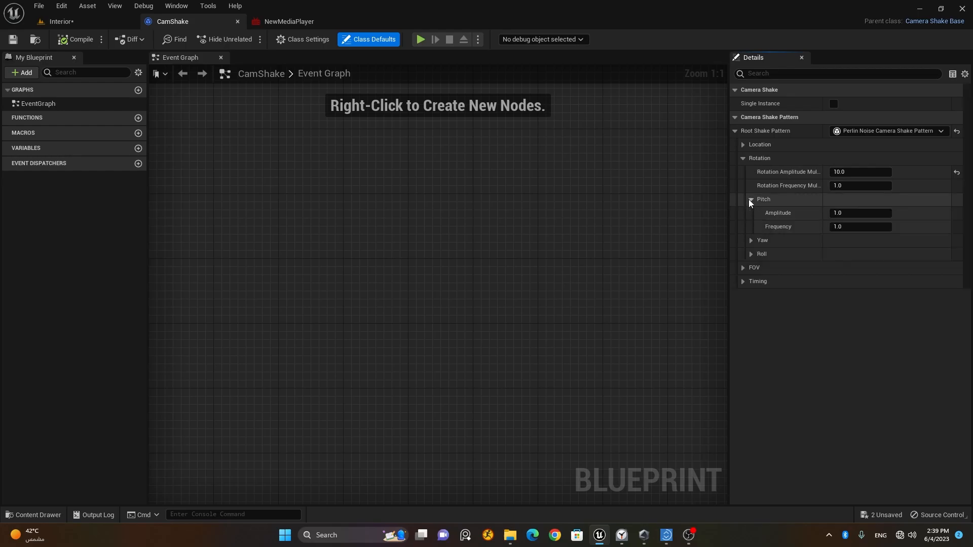
click(748, 240)
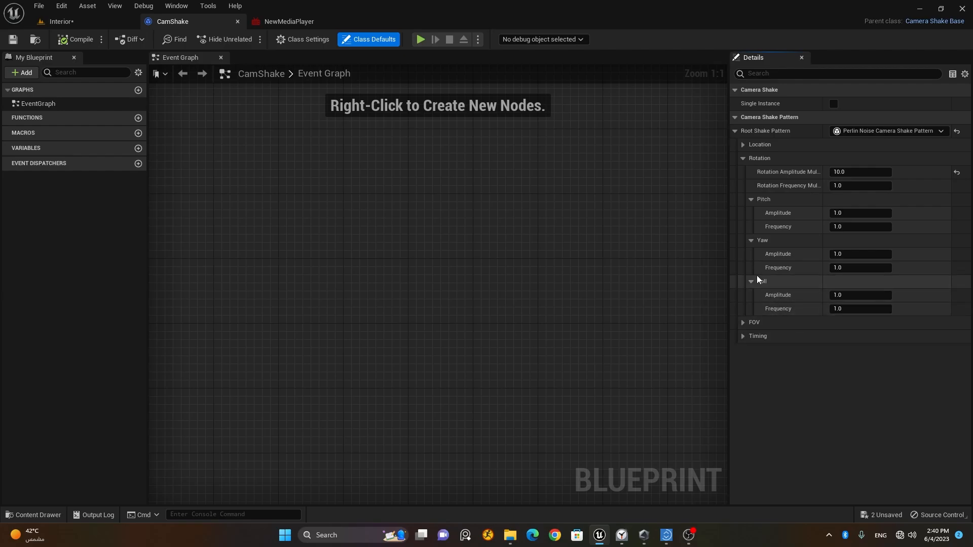
click(861, 295)
click(859, 172)
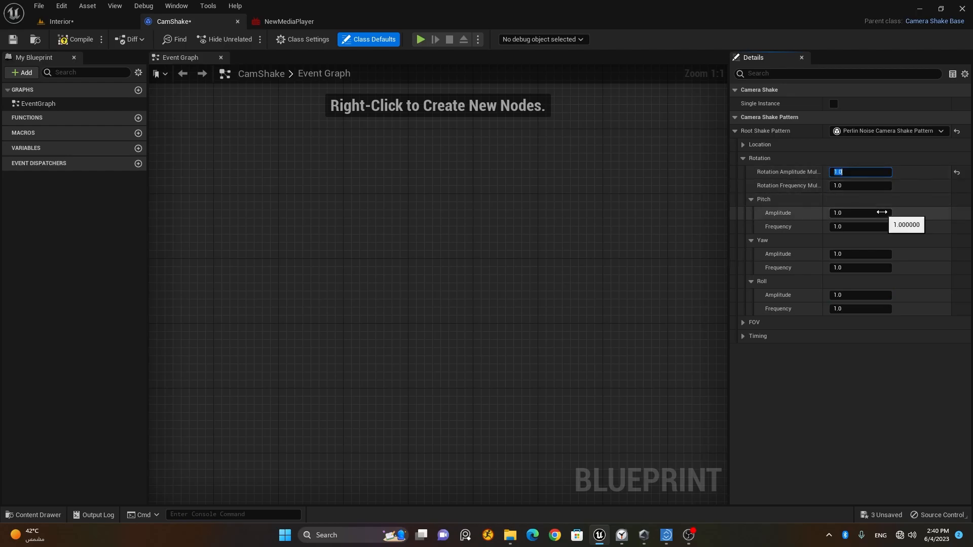
Set the Roll amplitude of the CamShake rotation to 10, then compile and save the blueprint
click(861, 295)
text(10)
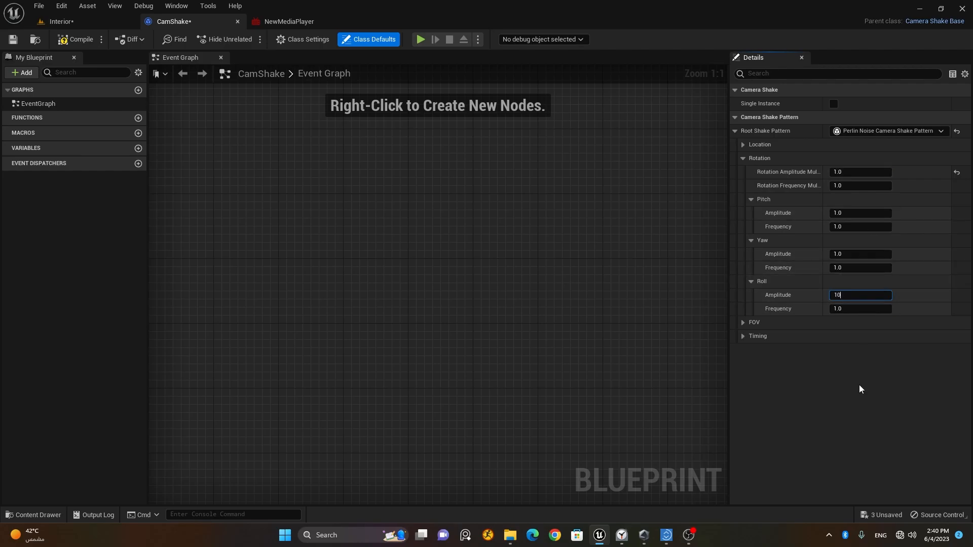
key(Return)
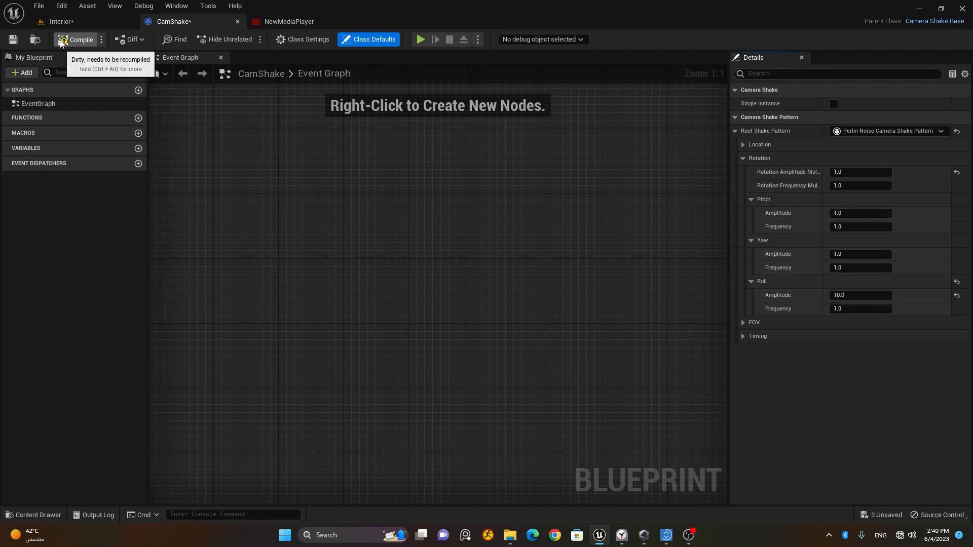
click(14, 39)
Play the Interior level's sequence to check the roll shake, pause it and rewind to the first frame
click(61, 21)
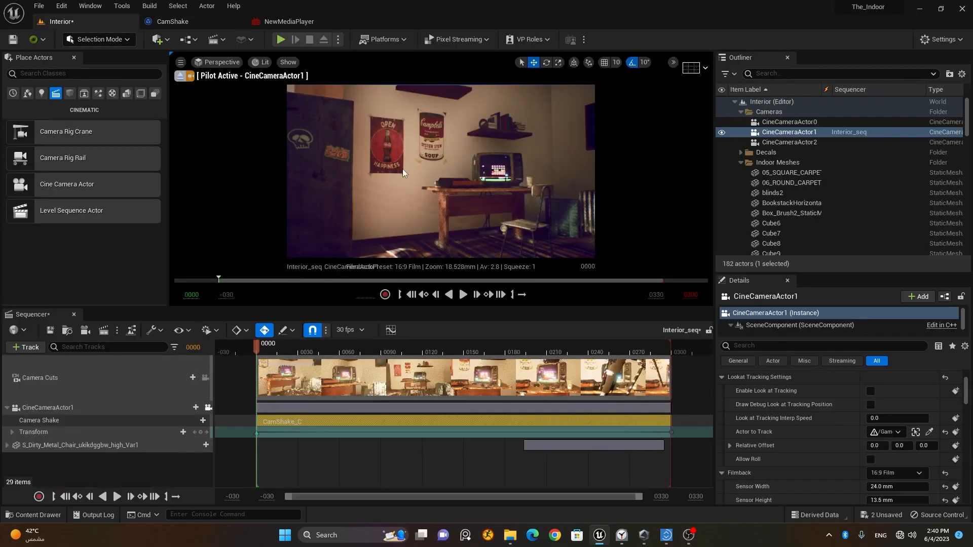
click(462, 294)
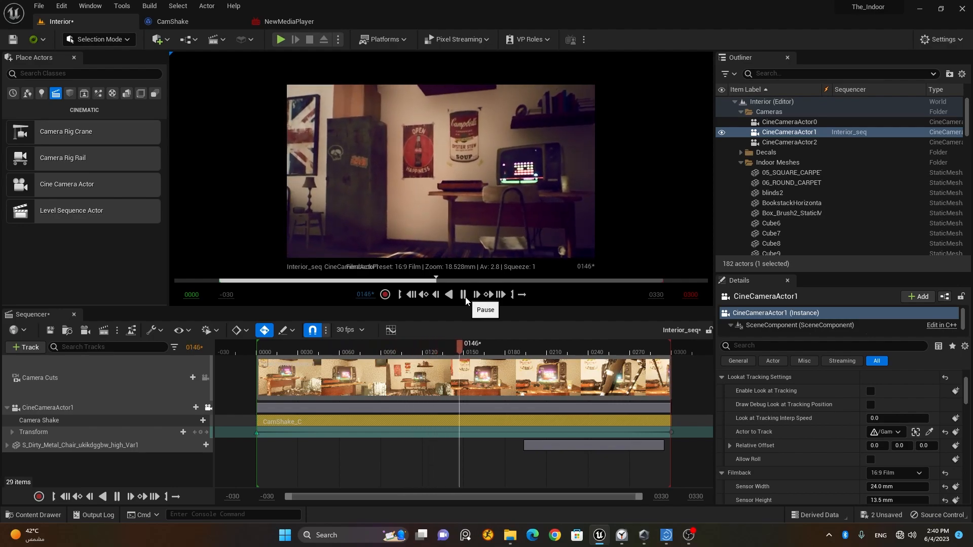
click(463, 296)
click(407, 294)
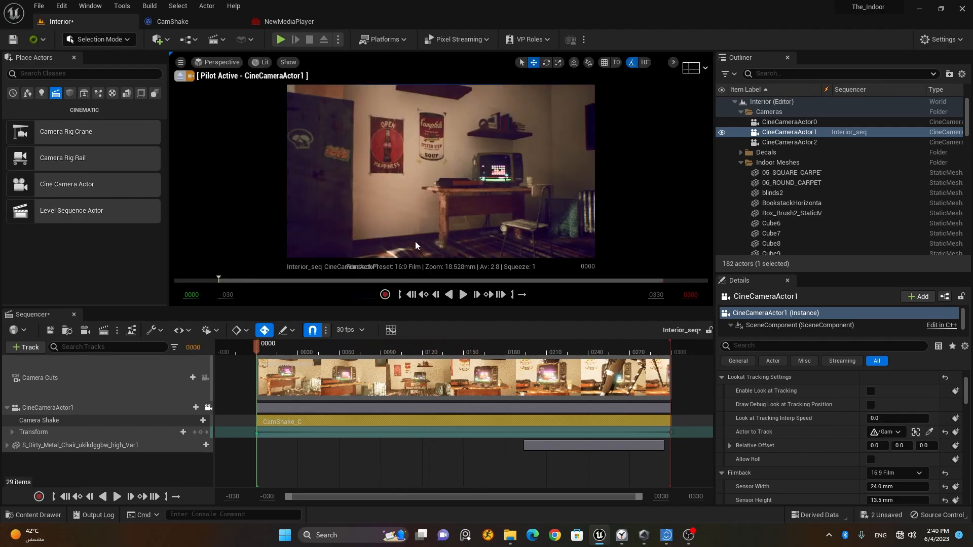
Set the Roll amplitude in the CamShake blueprint's rotation settings to 0.5
click(172, 21)
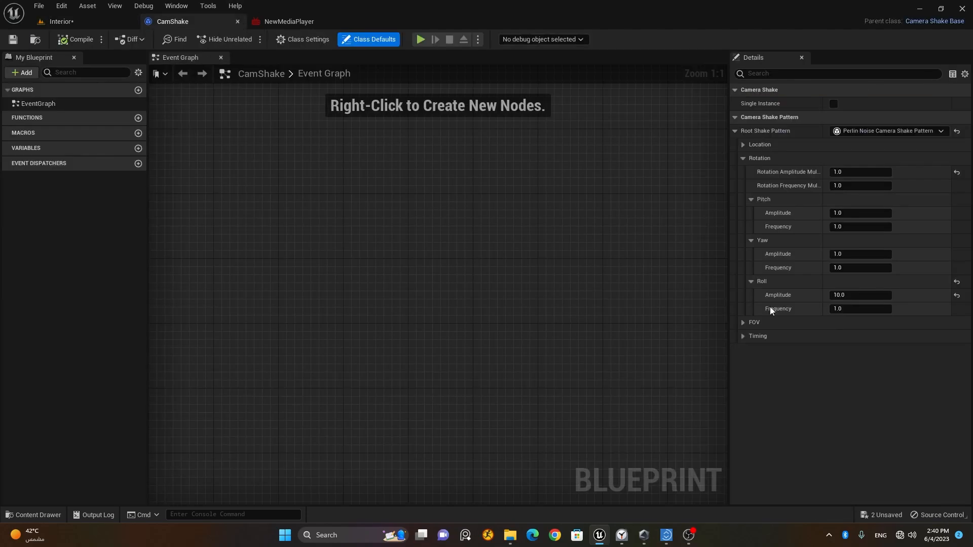
click(858, 296)
text(0.5)
key(Return)
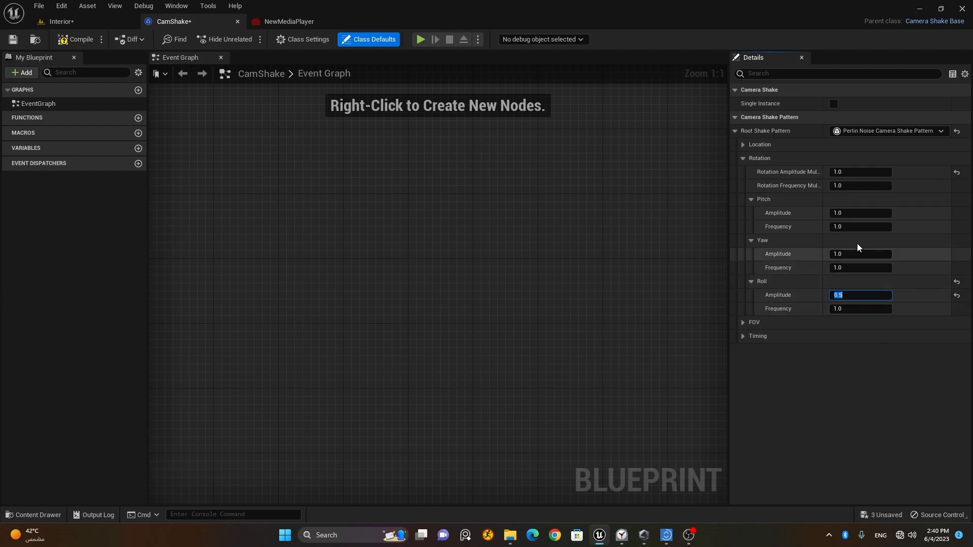
click(855, 360)
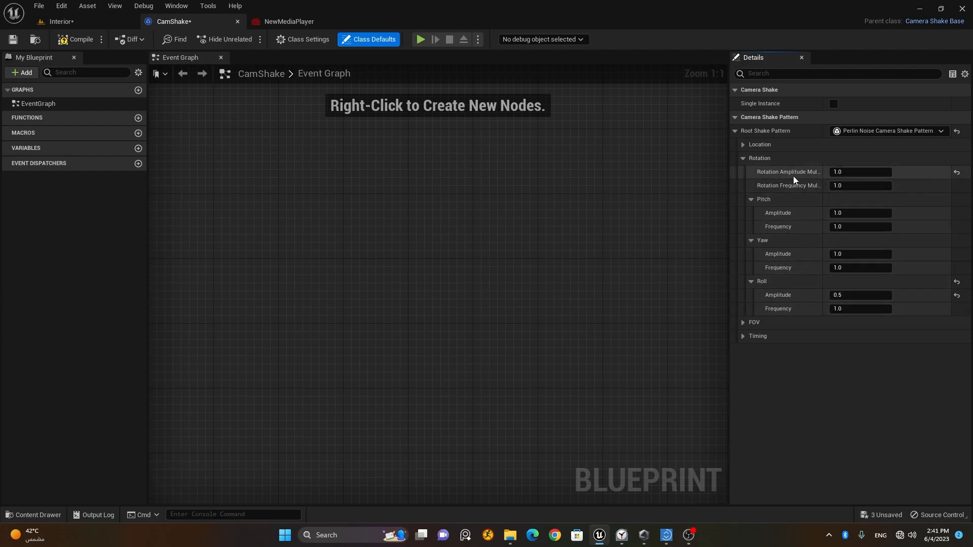
Set the pattern's Rotation Amplitude Multiplier to 0.5 and its Rotation Frequency Multiplier to 2
click(857, 172)
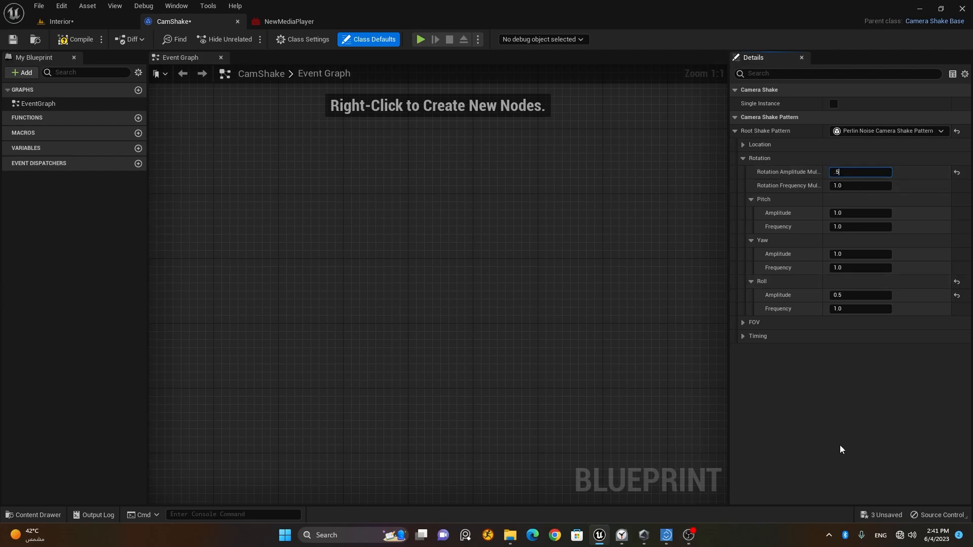
click(852, 186)
text(2)
key(Return)
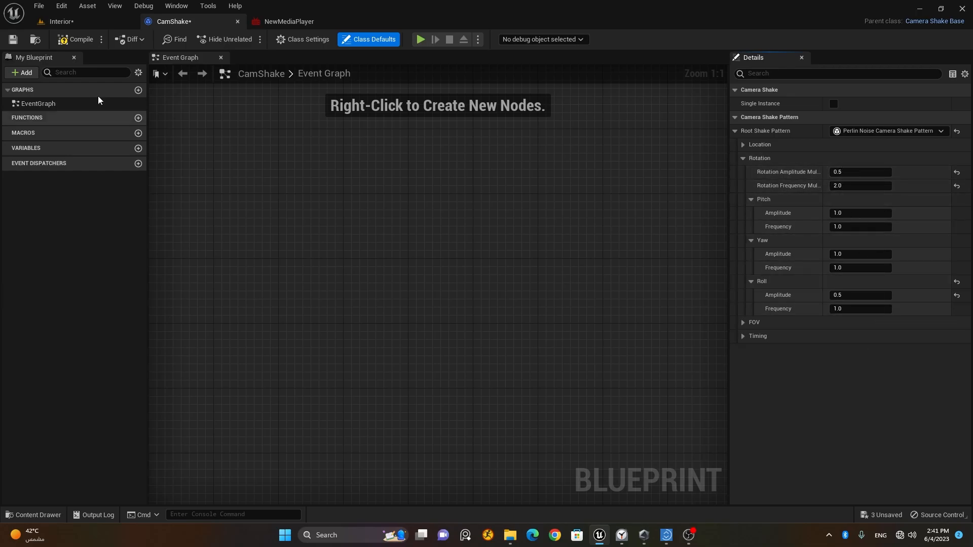
Compile and save the CamShake blueprint, and preview the sequence in the Interior level with the new rotation values
click(69, 41)
click(13, 39)
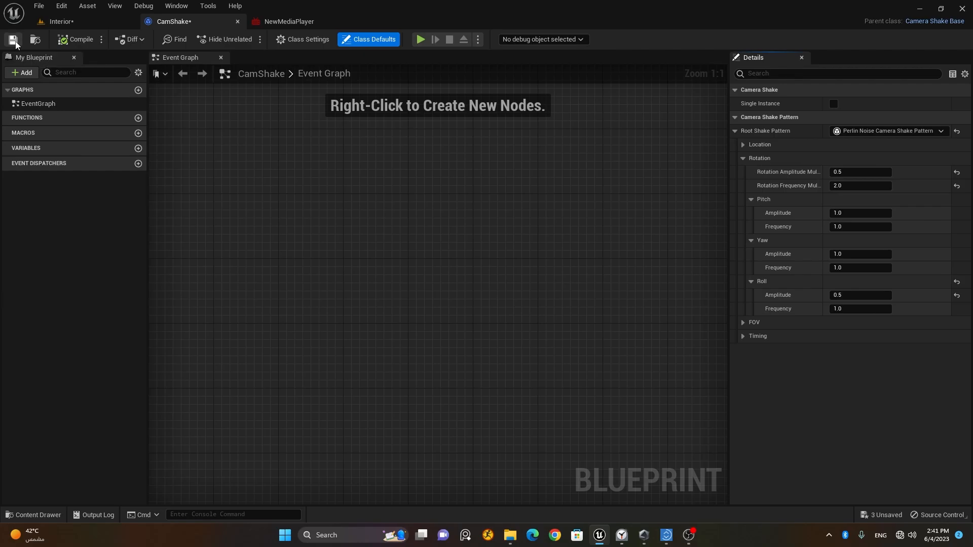
click(69, 24)
click(465, 298)
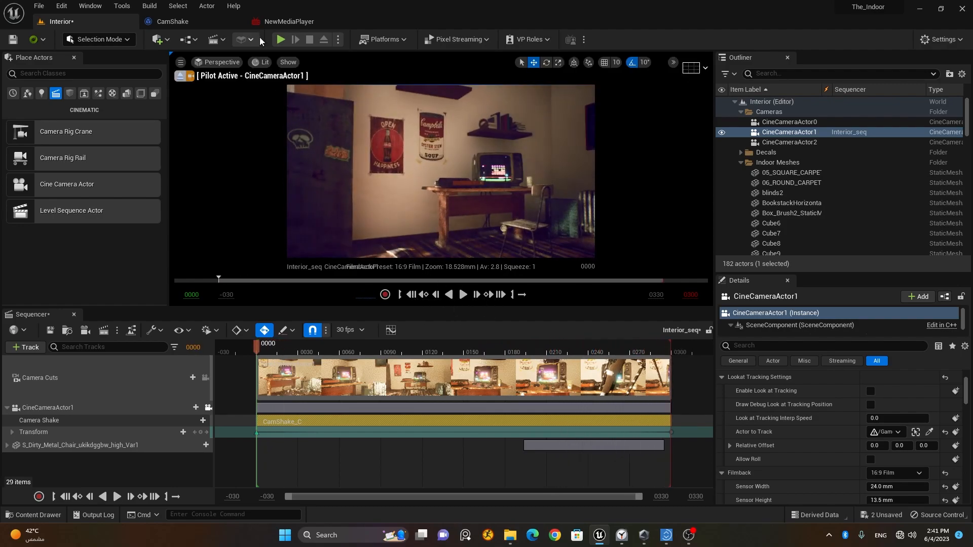
Set the FOV amplitude of the CamShake pattern to 10, compile and save the blueprint, and return to the Interior level
click(171, 21)
click(742, 158)
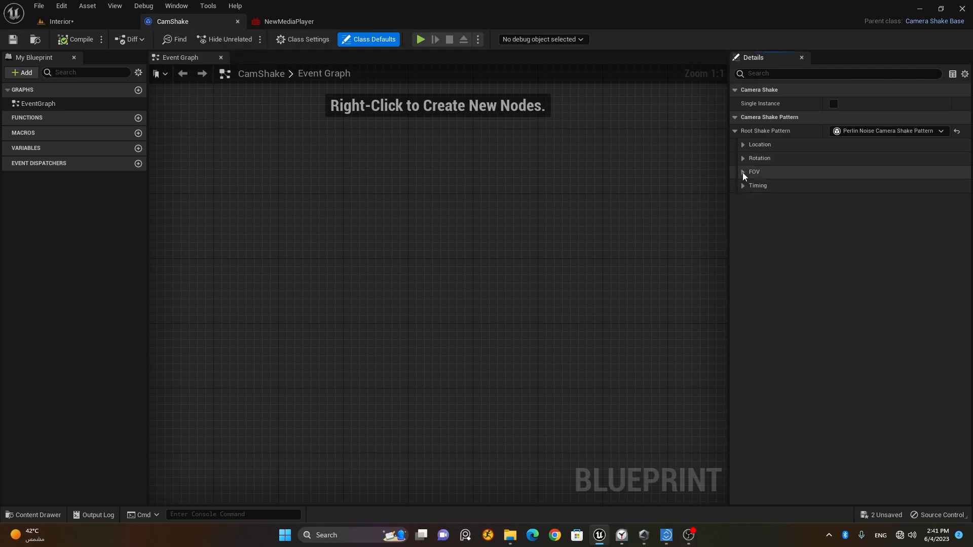
click(742, 172)
click(751, 186)
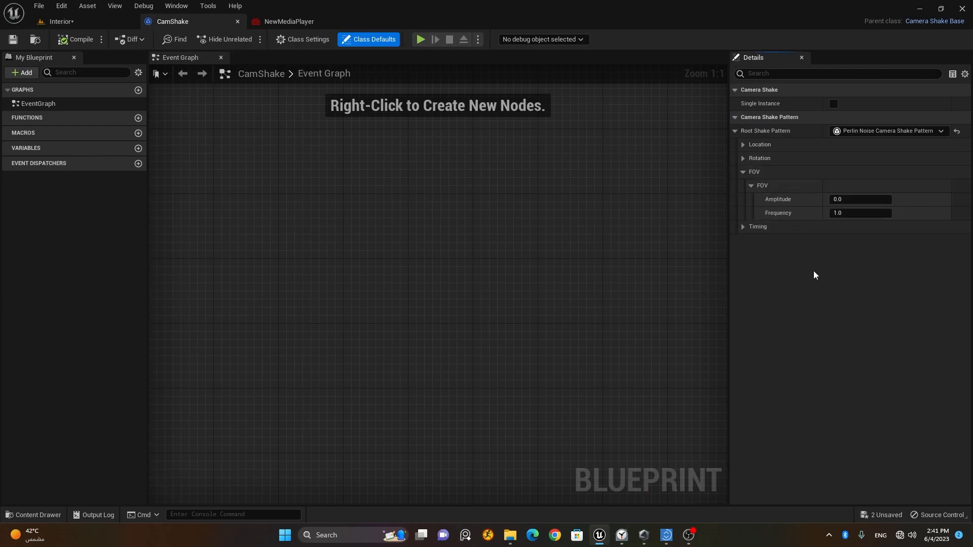
click(870, 200)
text(10)
key(Return)
click(75, 40)
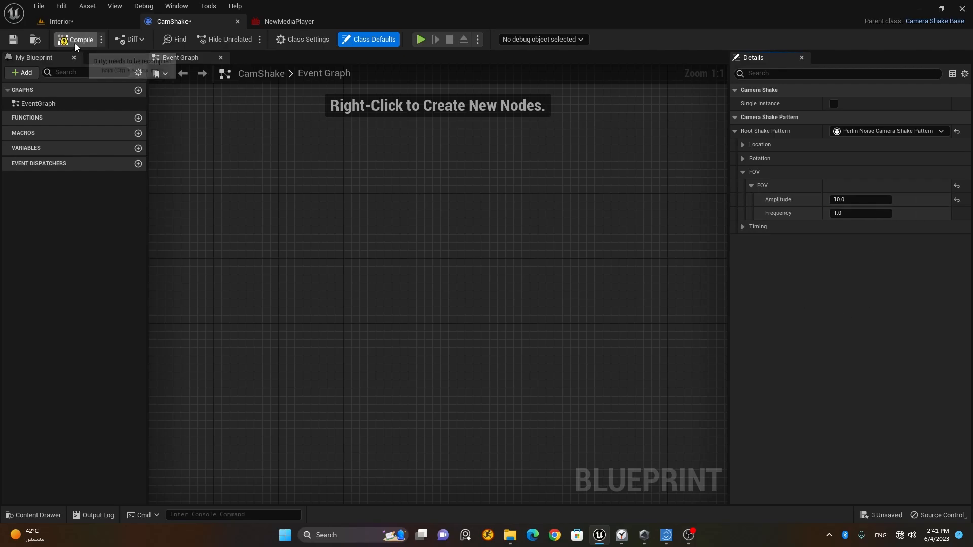
click(67, 26)
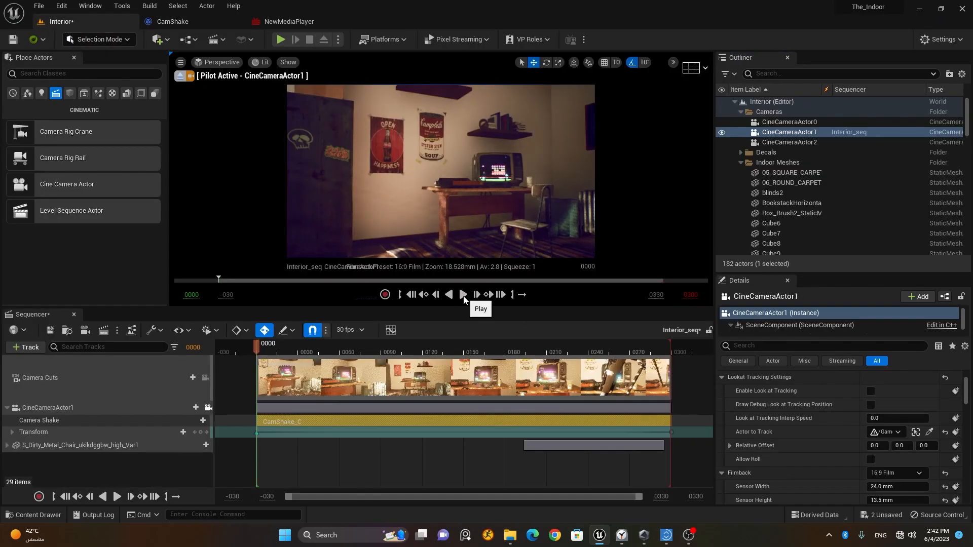
Preview the sequence, set the FOV amplitude in the CamShake blueprint's shake pattern to 0.5, and save the blueprint
click(463, 294)
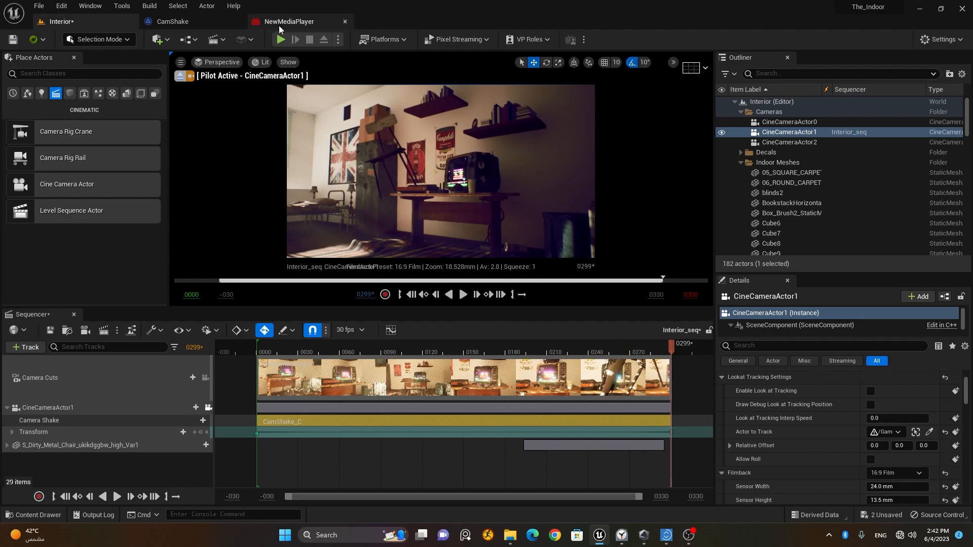
click(172, 21)
click(855, 199)
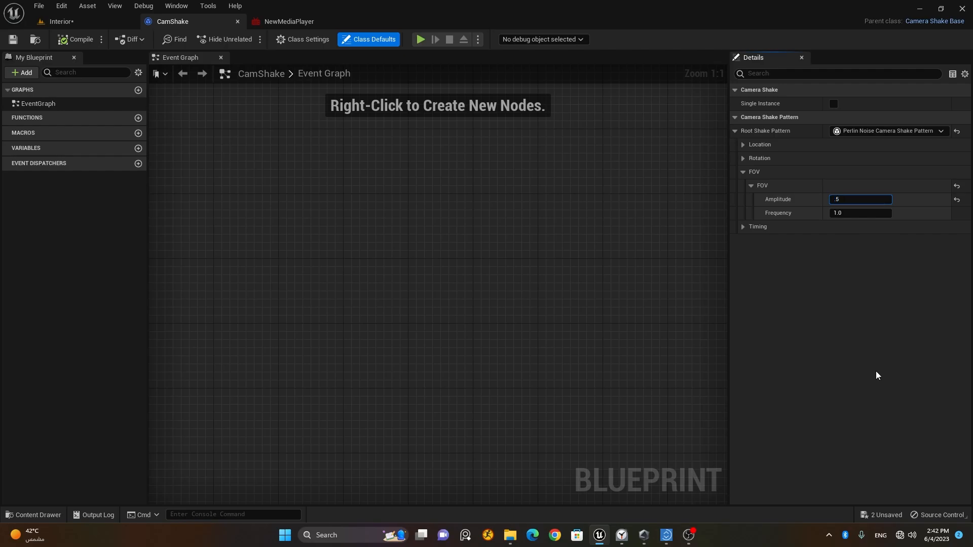
click(12, 39)
Return to the Interior level and play Interior_seq twice from the first frame to examine the camera shake
click(73, 20)
click(411, 295)
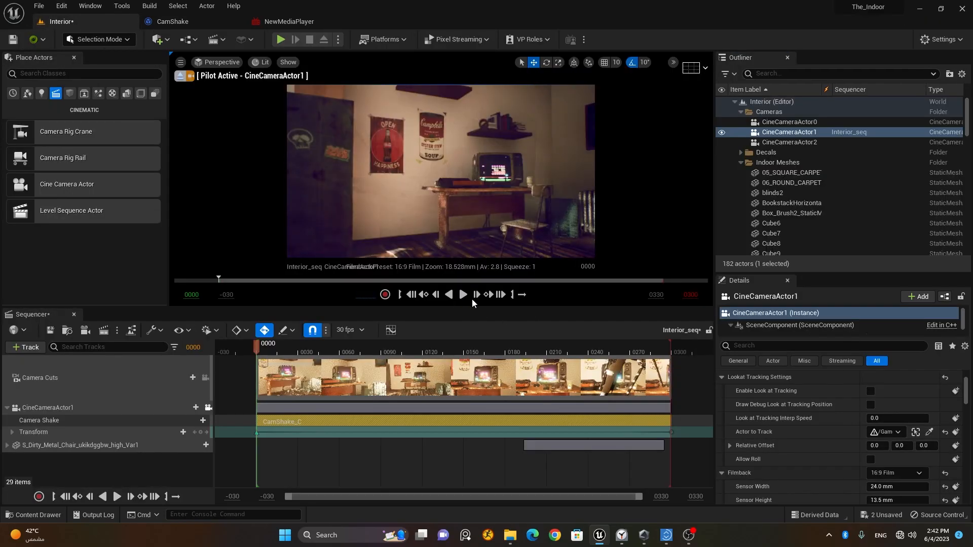
click(464, 295)
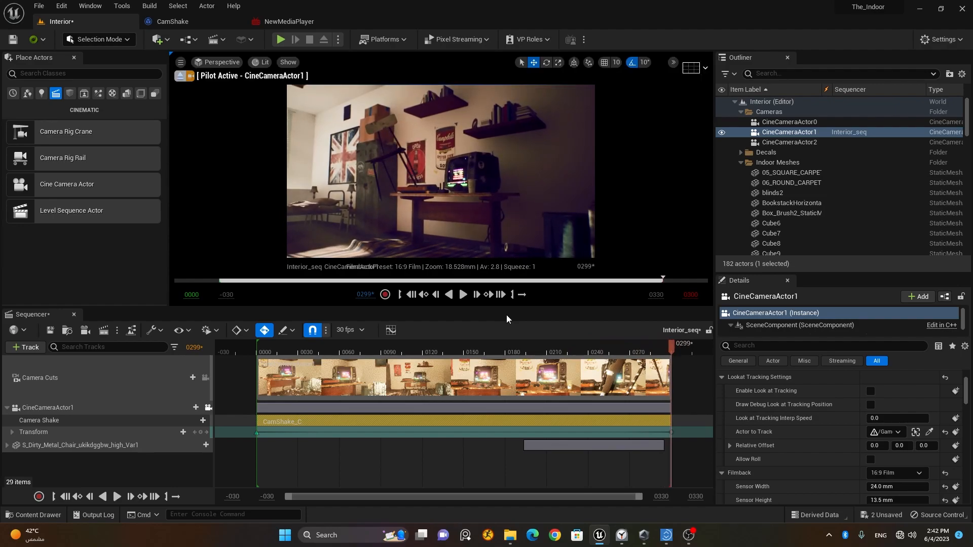
click(411, 294)
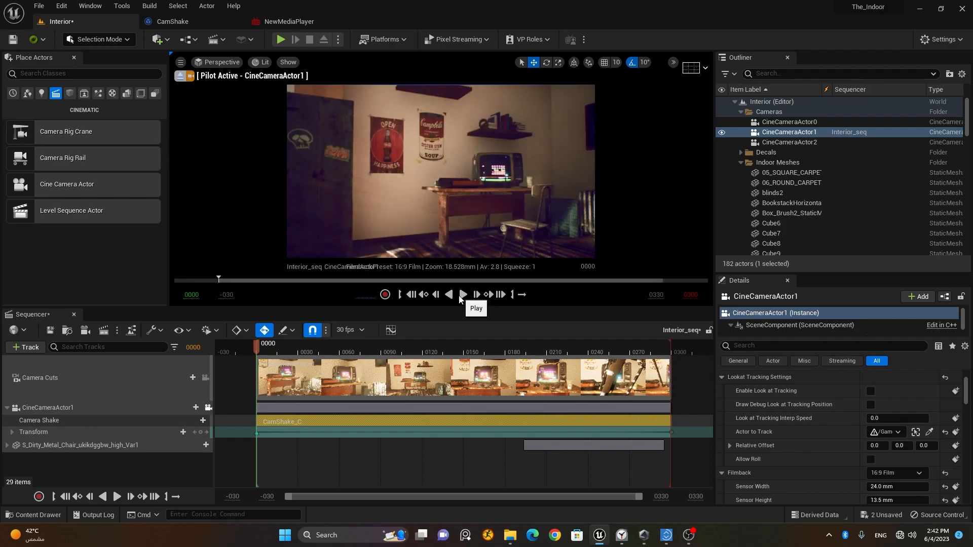
click(463, 296)
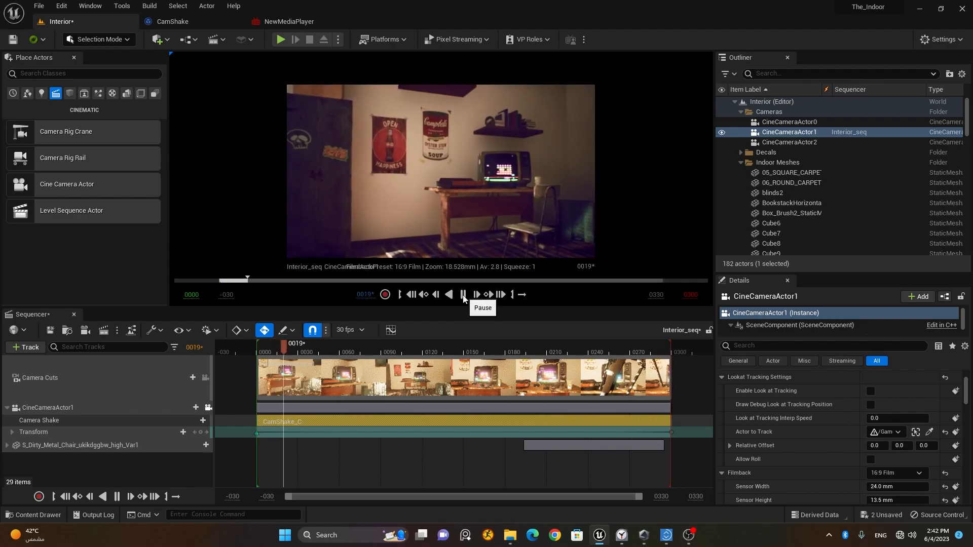